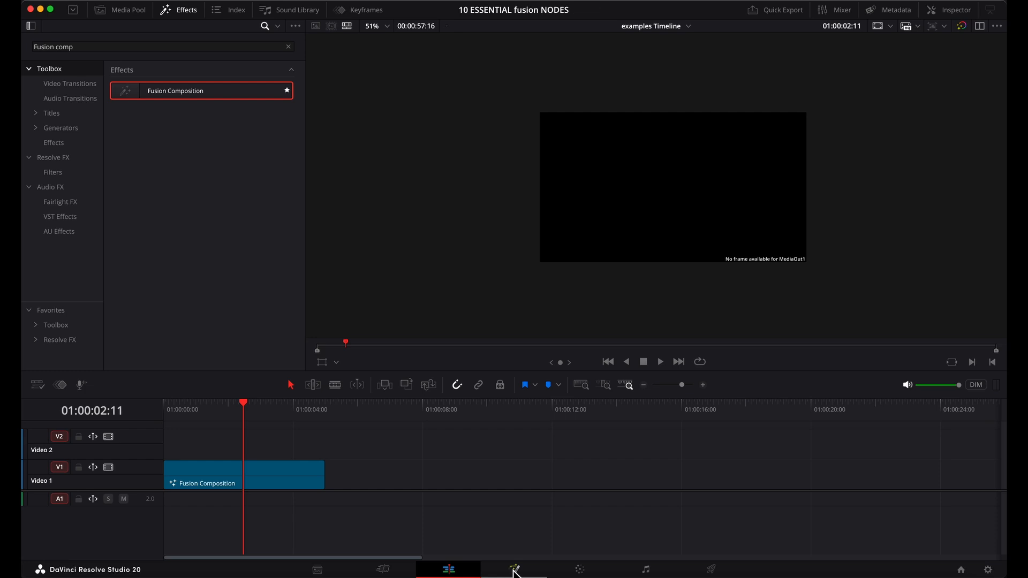
Step: Open the Fusion Composition clip on the Fusion page and show the Inspector
click(514, 571)
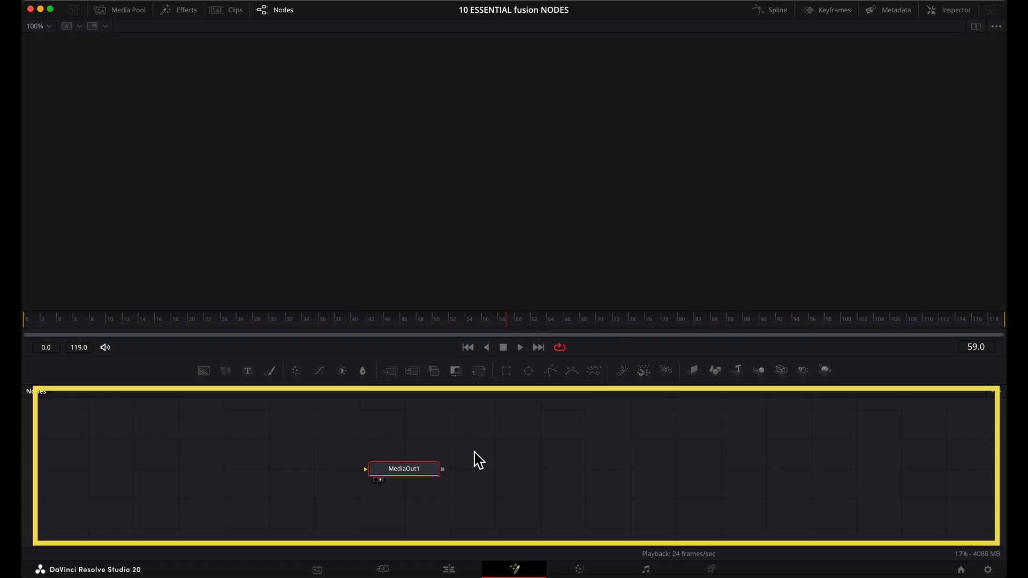
click(950, 11)
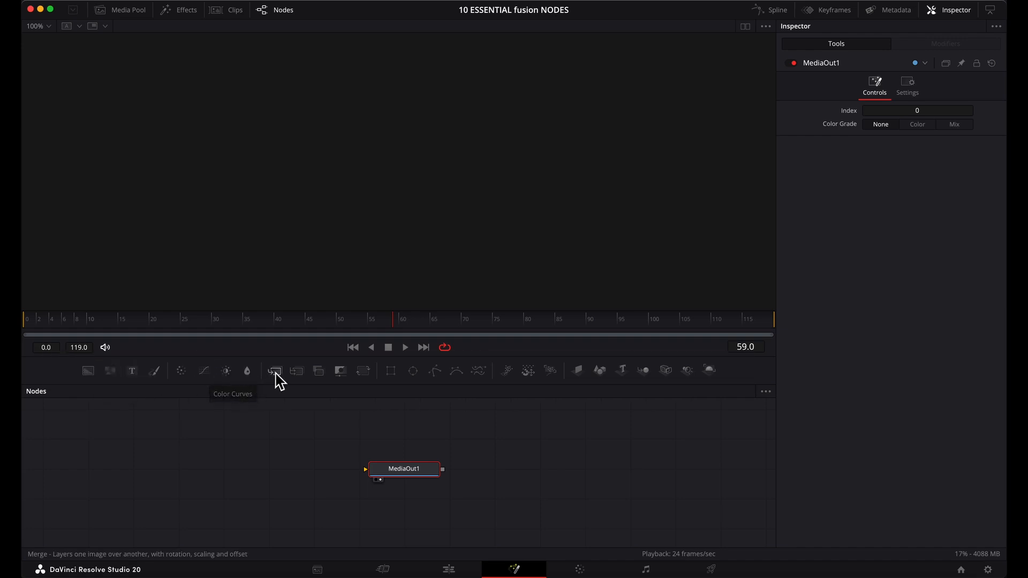
Step: Try adding loose Background, Text+, Merge and Rectangle nodes to the node graph, and delete all four again
drag(88, 370, 168, 453)
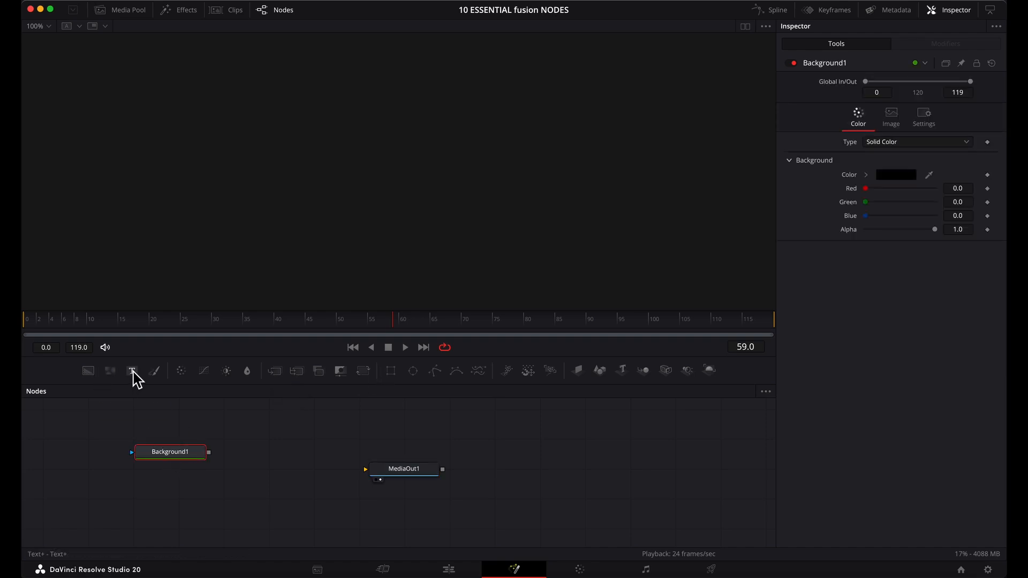
drag(132, 370, 255, 439)
drag(276, 371, 348, 427)
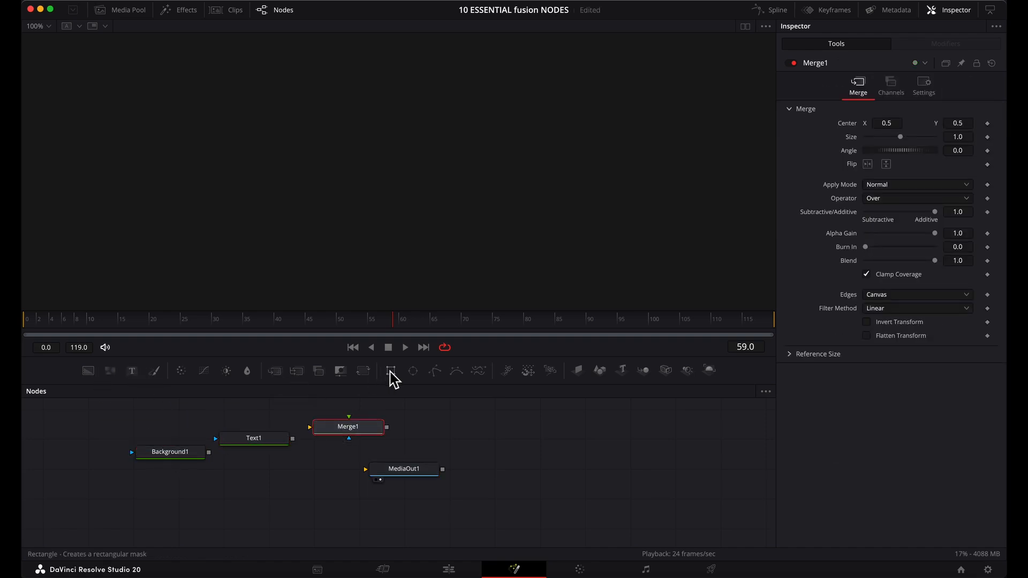
drag(390, 370, 433, 427)
drag(506, 412, 122, 455)
key(BackSpace)
Step: Add a Background node through the tool search, connected to MediaOut1 and placed well before it in the node graph
key(shift+space)
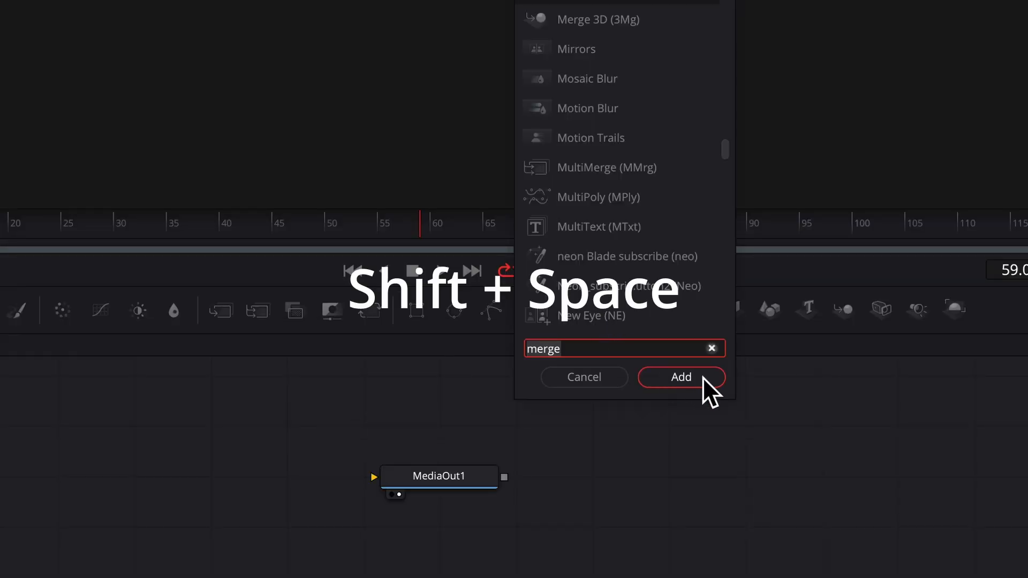
click(712, 348)
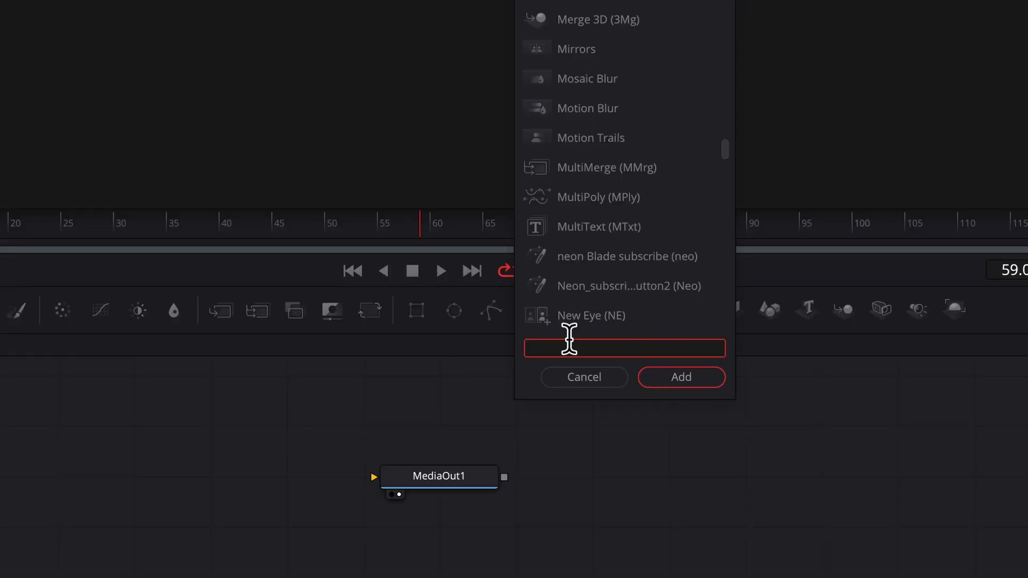
text(background)
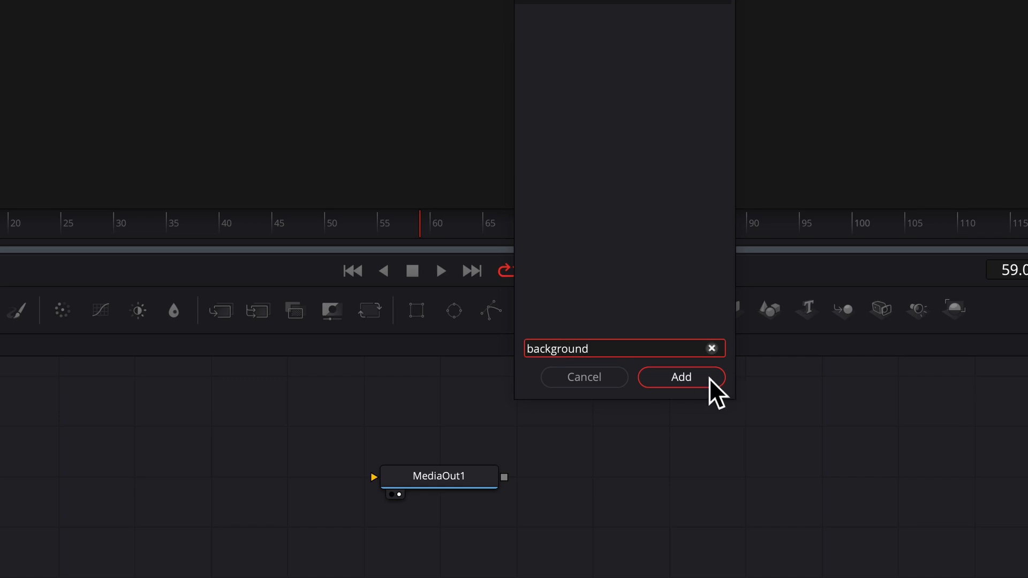
click(699, 377)
click(296, 403)
drag(297, 403, 229, 472)
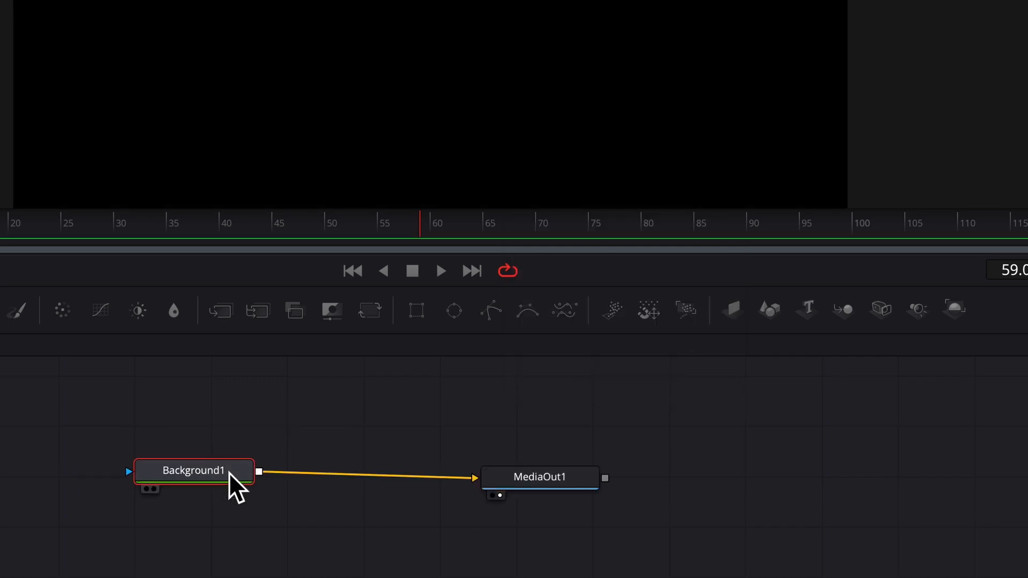
Step: Try inserting a Merge node directly after Background1 through the tool search, and delete it again
key(shift+space)
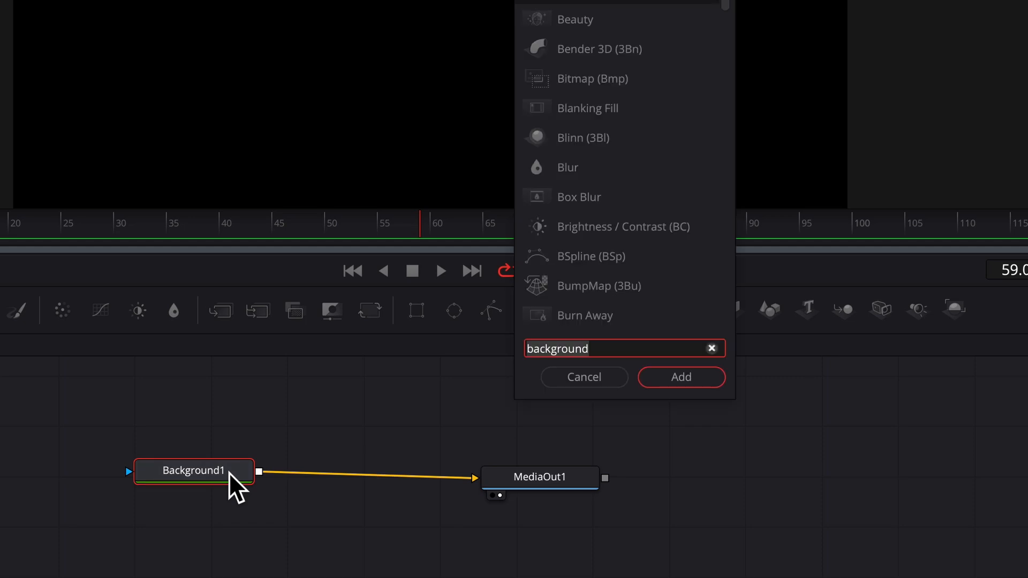
text(merge)
key(Return)
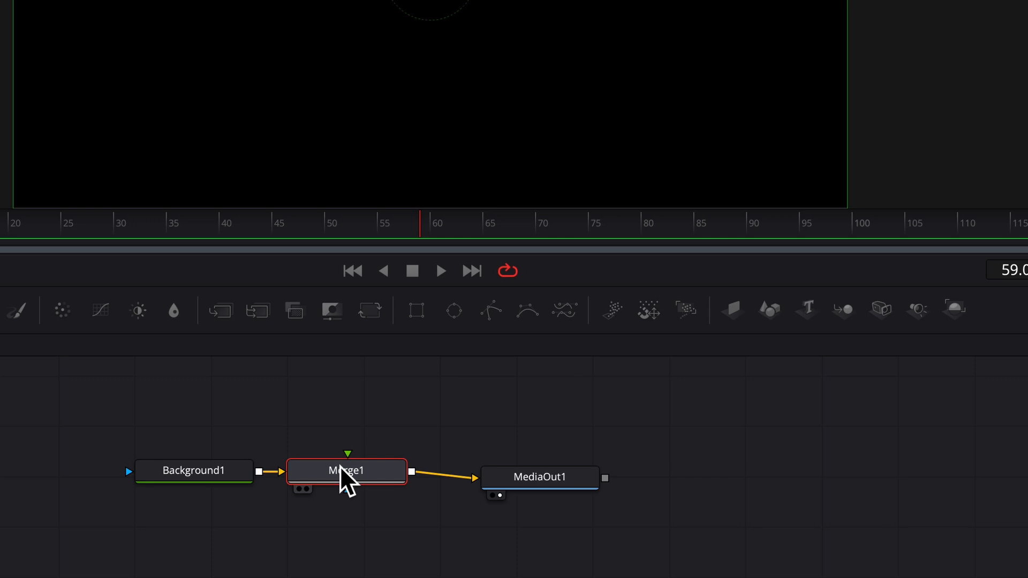
drag(340, 466, 361, 464)
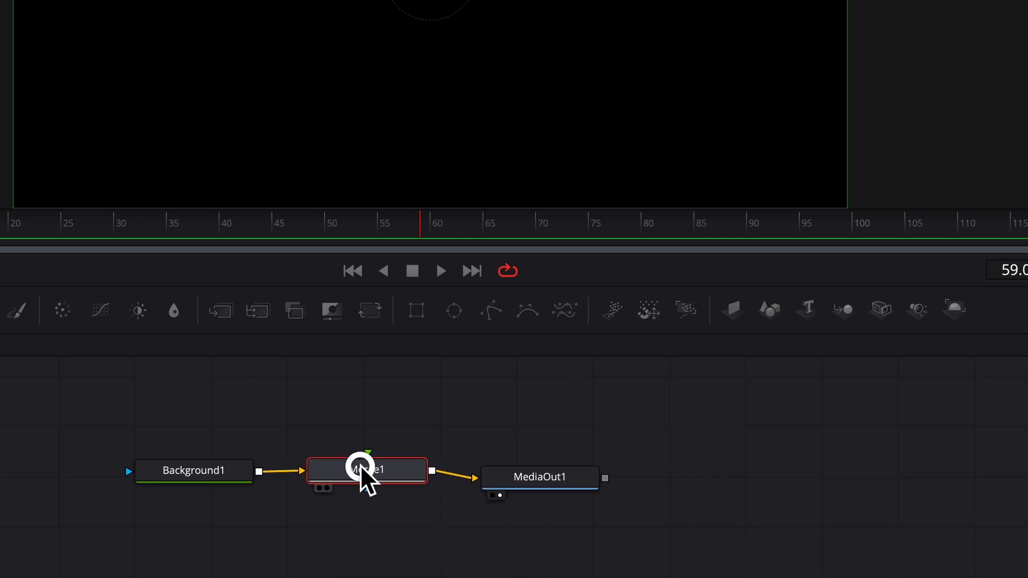
key(Delete)
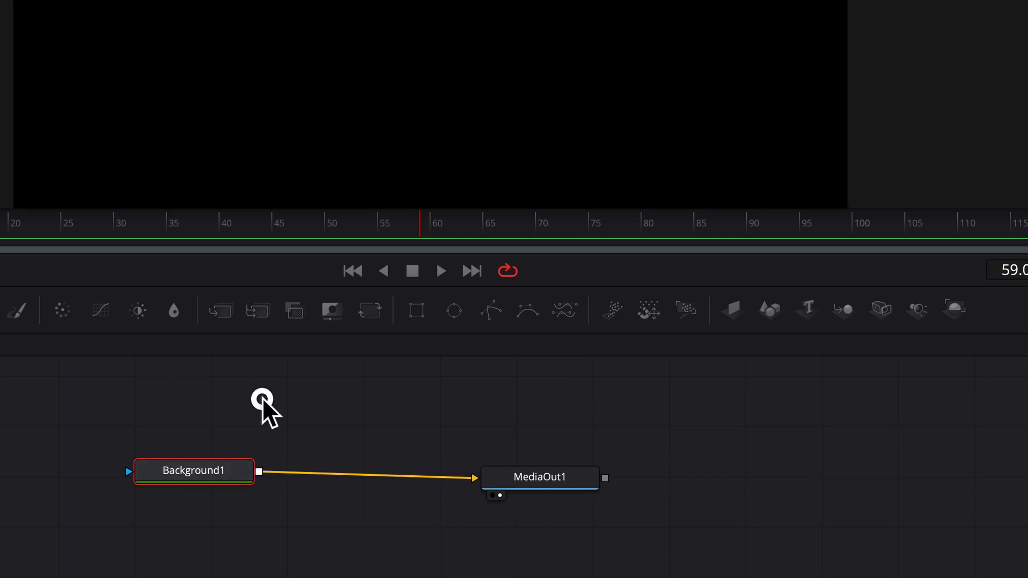
Step: Add an unconnected Merge node, feed Background1 into its background input, and connect its output to MediaOut1
key(shift+space)
text(merge)
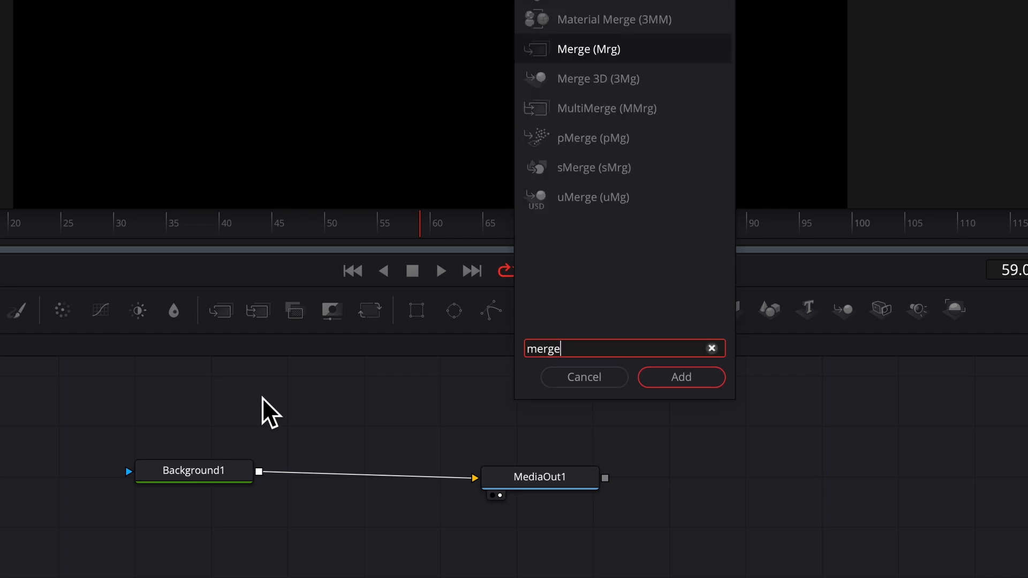
key(Return)
drag(273, 398, 400, 460)
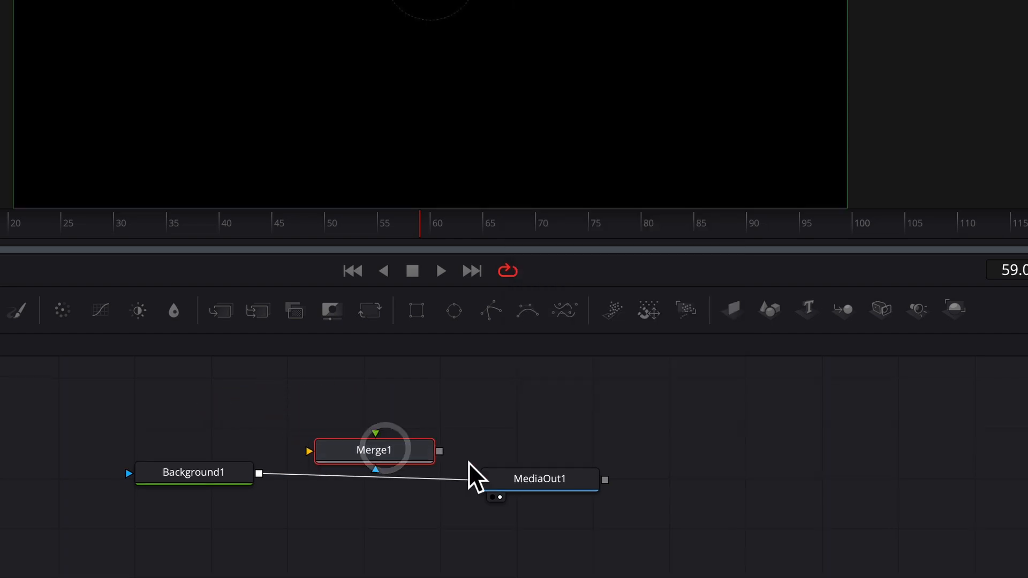
drag(474, 478, 309, 450)
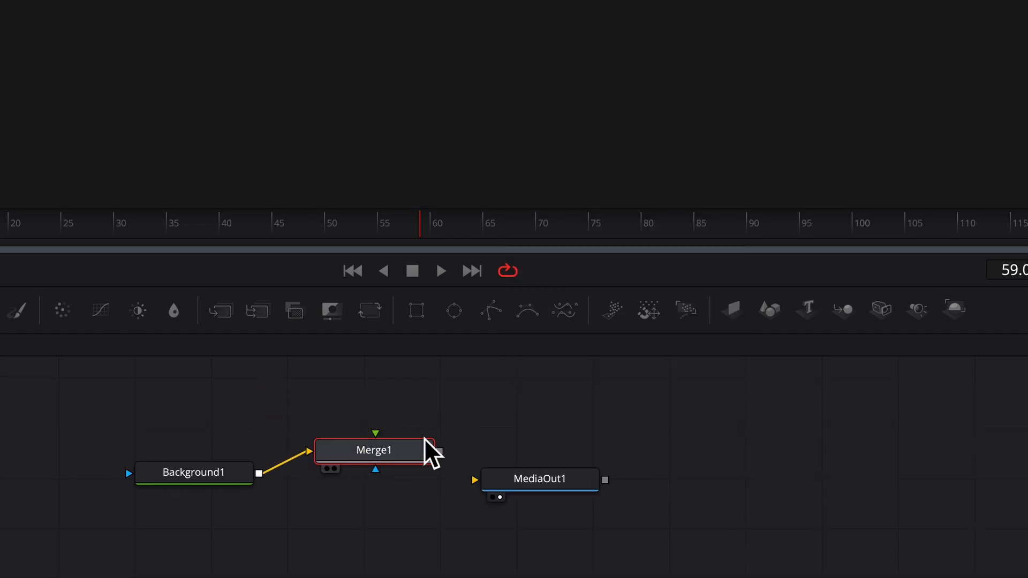
drag(439, 451, 473, 481)
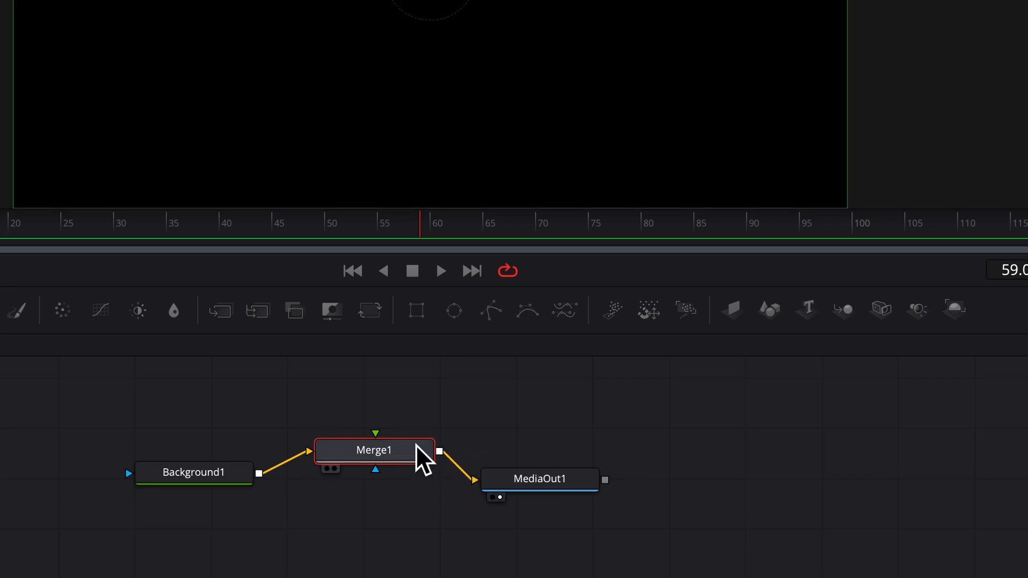
drag(419, 454, 415, 477)
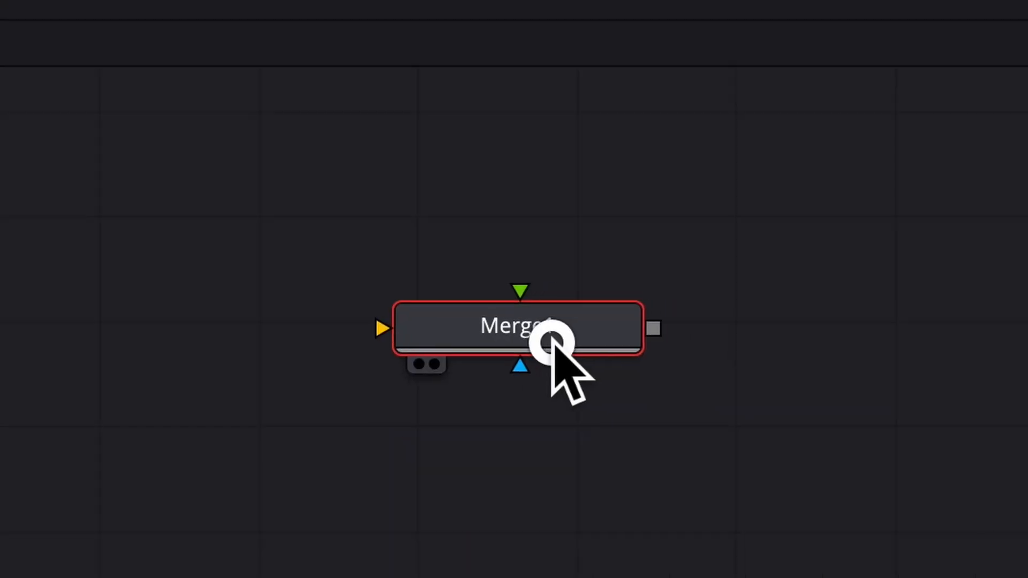
Step: Wire the disconnected Background1 through Merge1's background input to MediaOut1, and move Background1 and Merge1 into place
drag(552, 342, 539, 341)
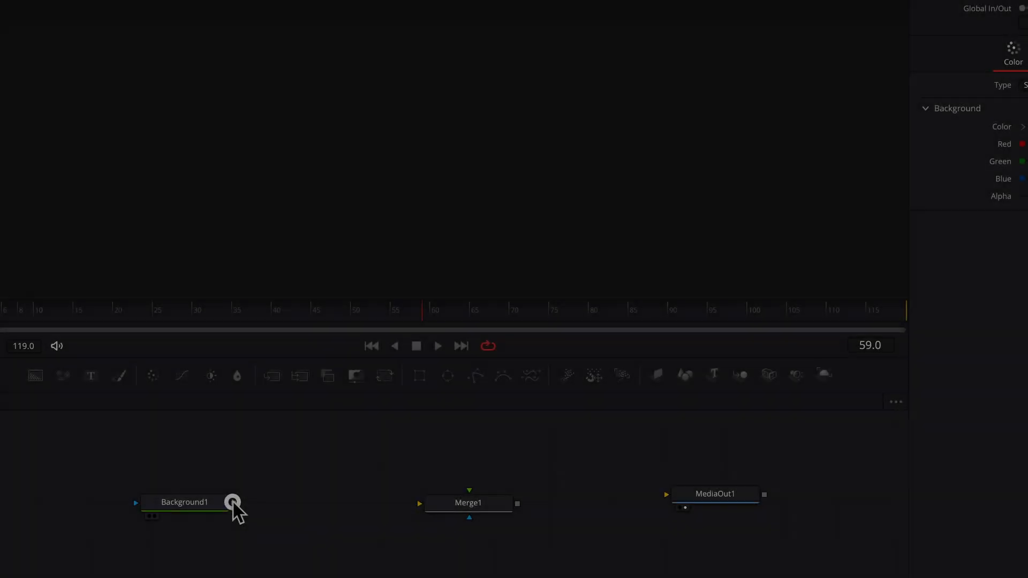
drag(234, 504, 419, 504)
drag(517, 503, 667, 493)
click(478, 504)
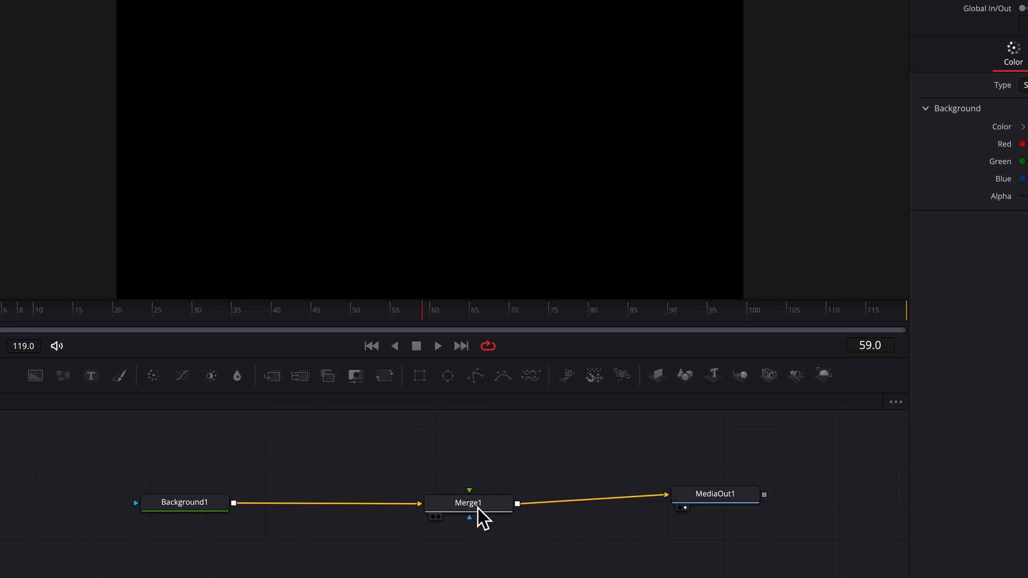
drag(479, 504, 502, 493)
drag(174, 506, 320, 496)
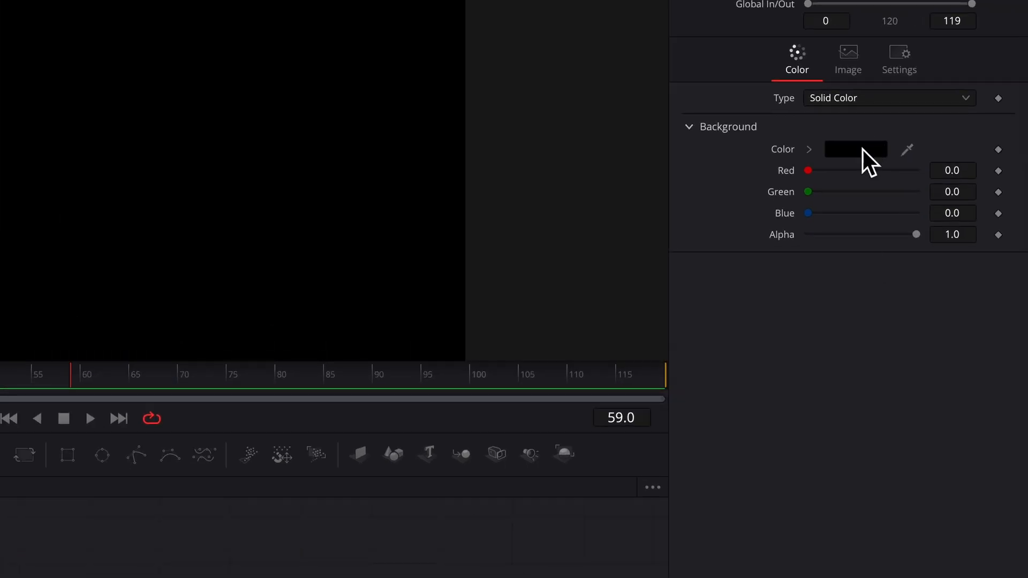
Step: Try near-white and bright green as Background1's color, choose a medium blue, and save that blue as a custom swatch
click(863, 149)
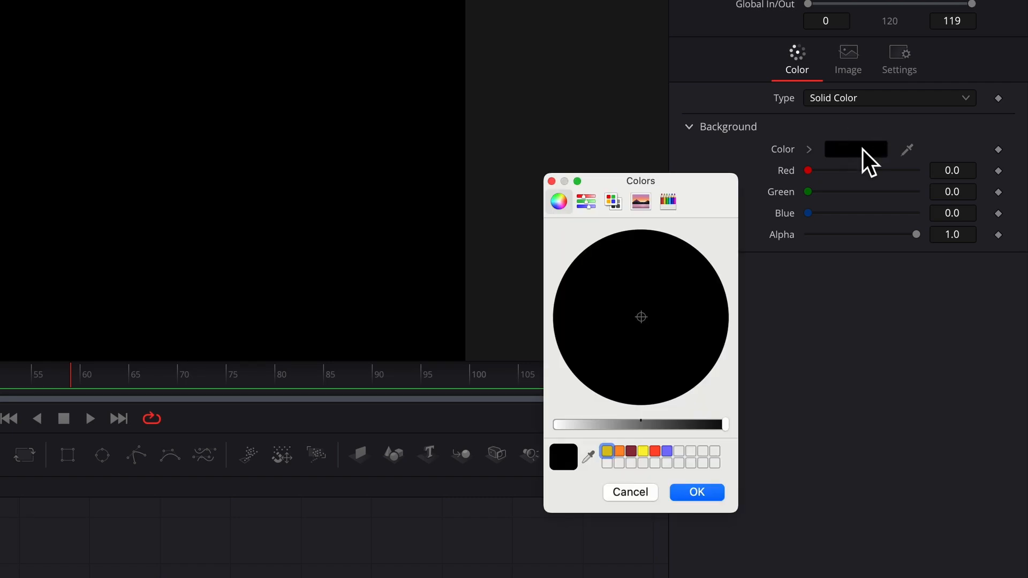
drag(605, 424, 560, 425)
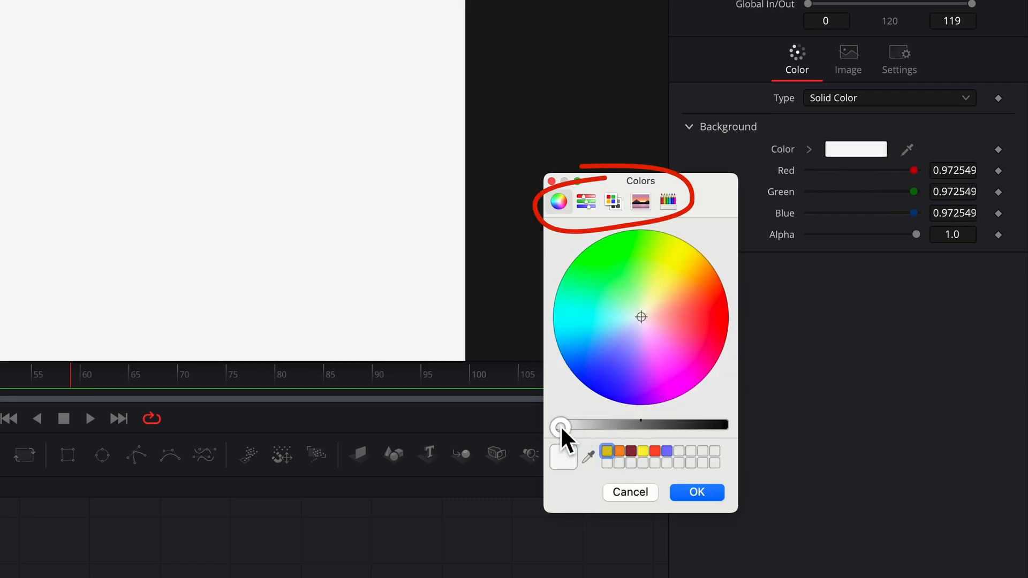
click(702, 293)
click(625, 260)
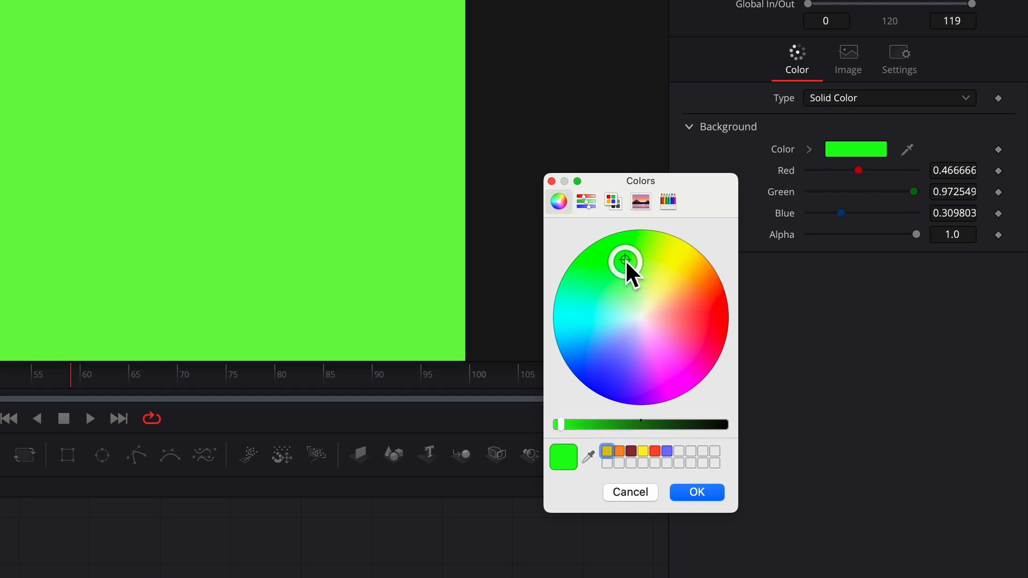
click(614, 356)
click(606, 424)
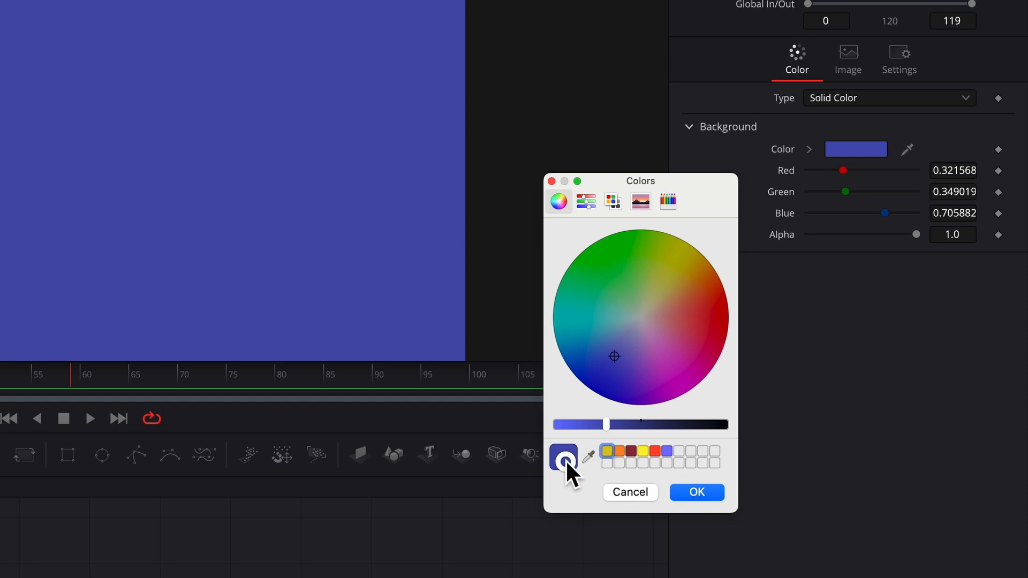
drag(567, 460, 666, 449)
Step: Save a darker navy version of the blue as a custom swatch, and sample the loop icon's red as the background color
click(674, 424)
drag(566, 459, 701, 449)
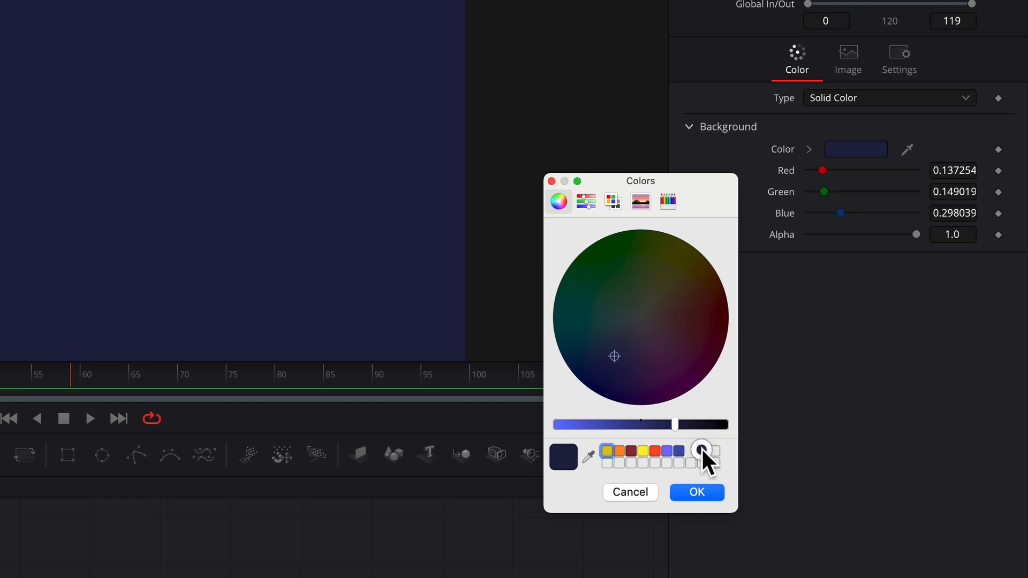
click(588, 456)
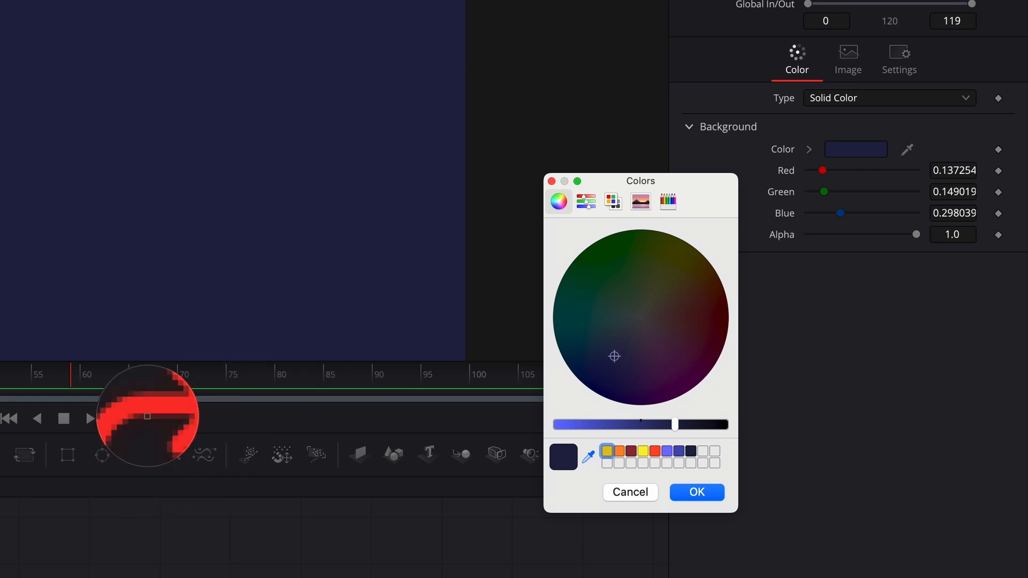
click(147, 416)
Step: Try the Horizontal, Vertical, Four Corner and Gradient fill types on Background1
click(888, 101)
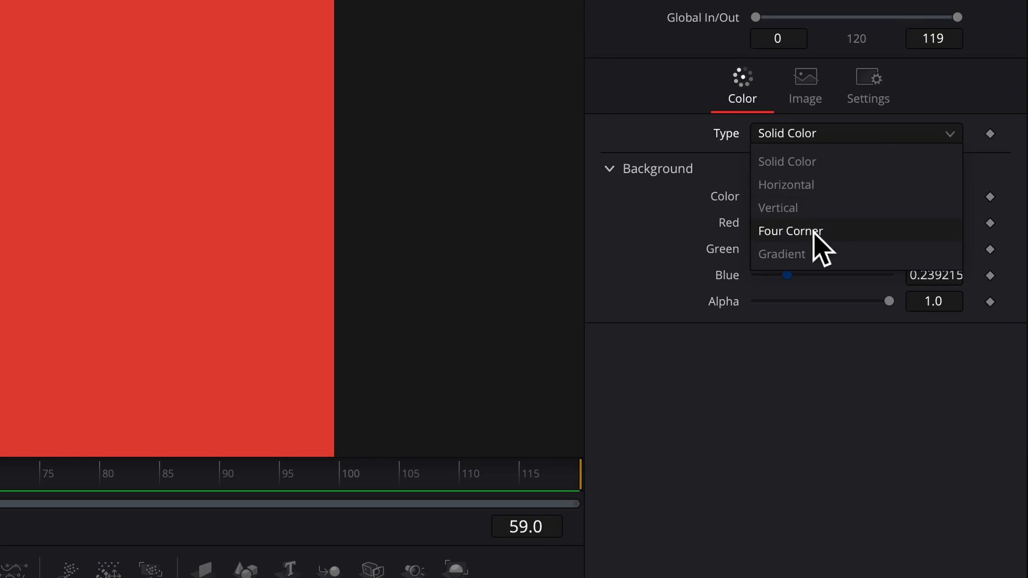
click(819, 185)
click(826, 131)
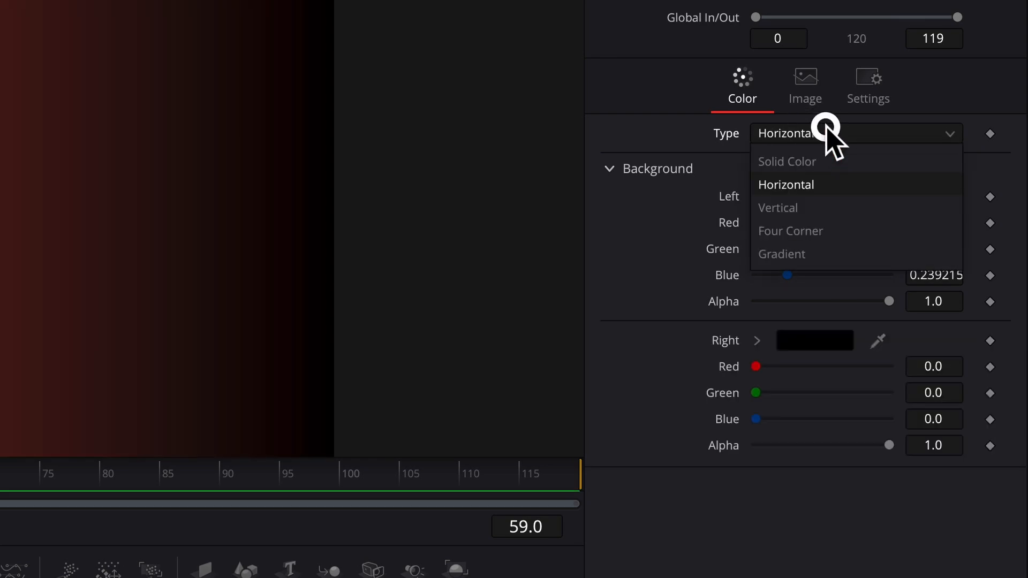
click(817, 209)
click(824, 134)
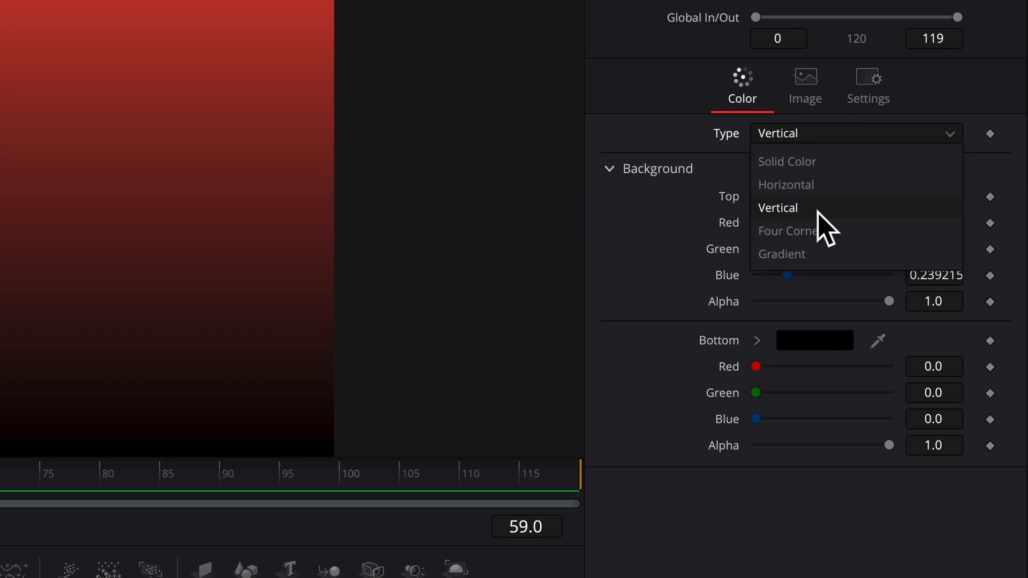
click(819, 231)
click(816, 139)
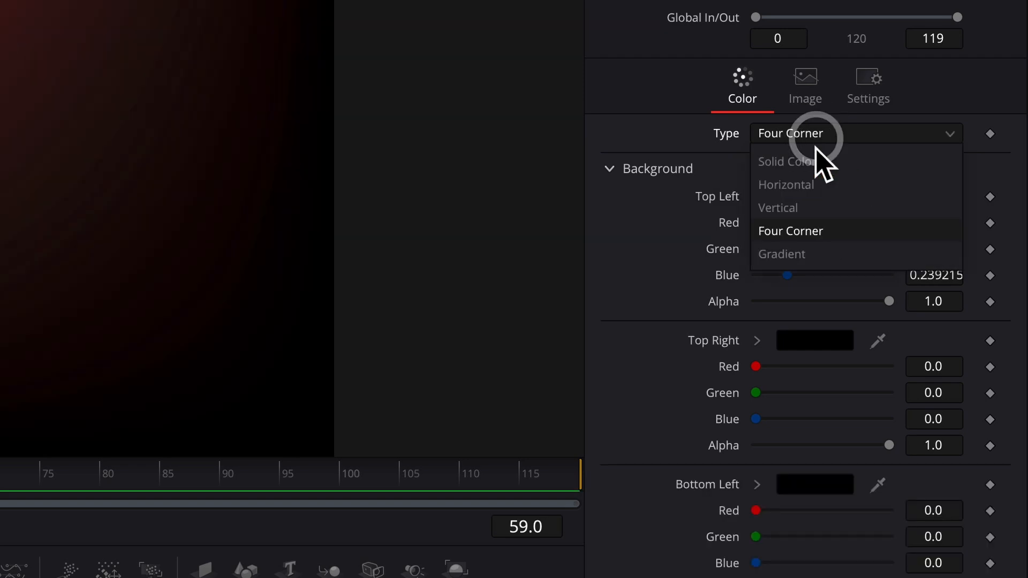
click(816, 255)
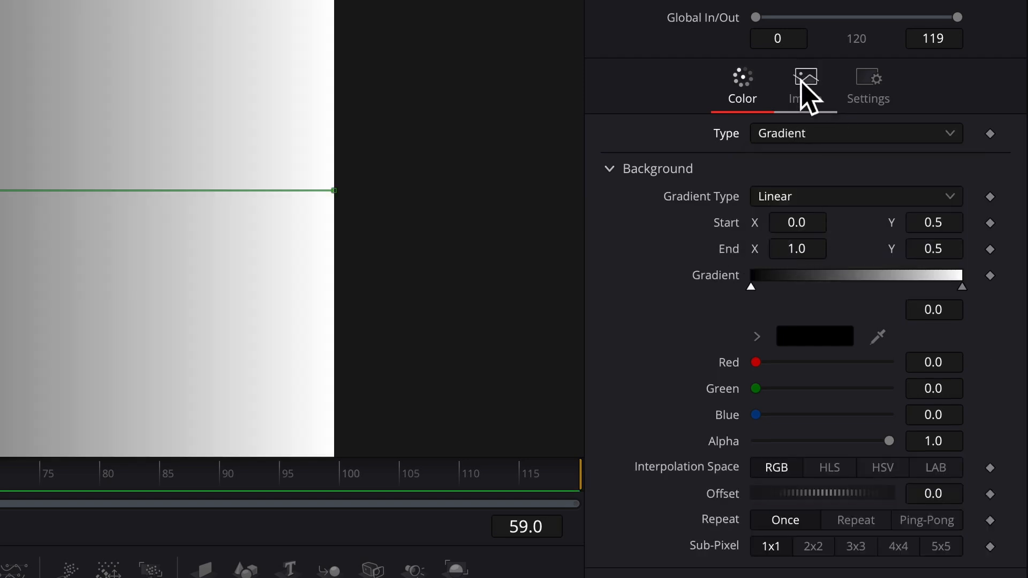
Step: Set Background1's fill type to Vertical and change its top color to near-white
click(818, 136)
click(810, 209)
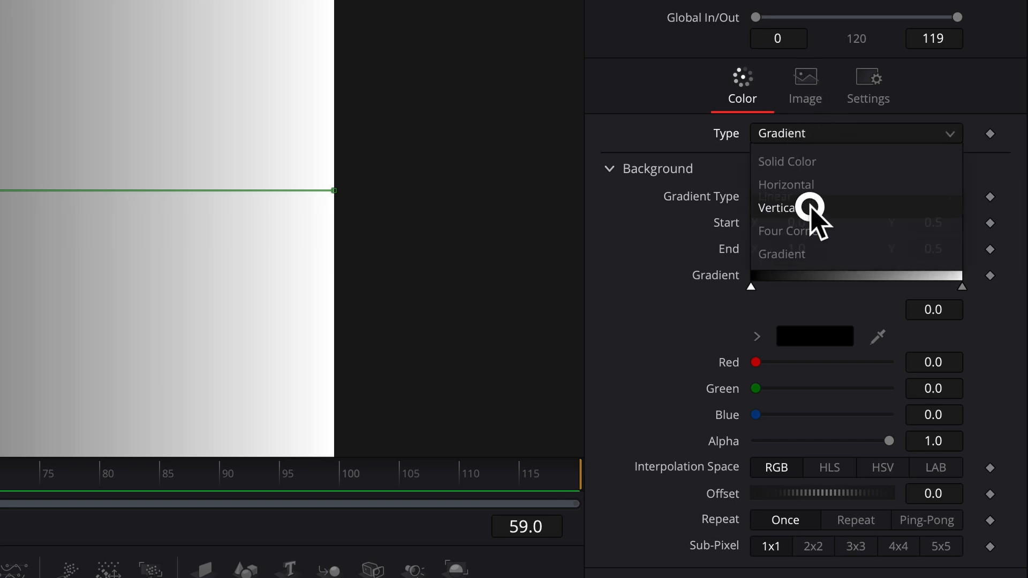
click(813, 198)
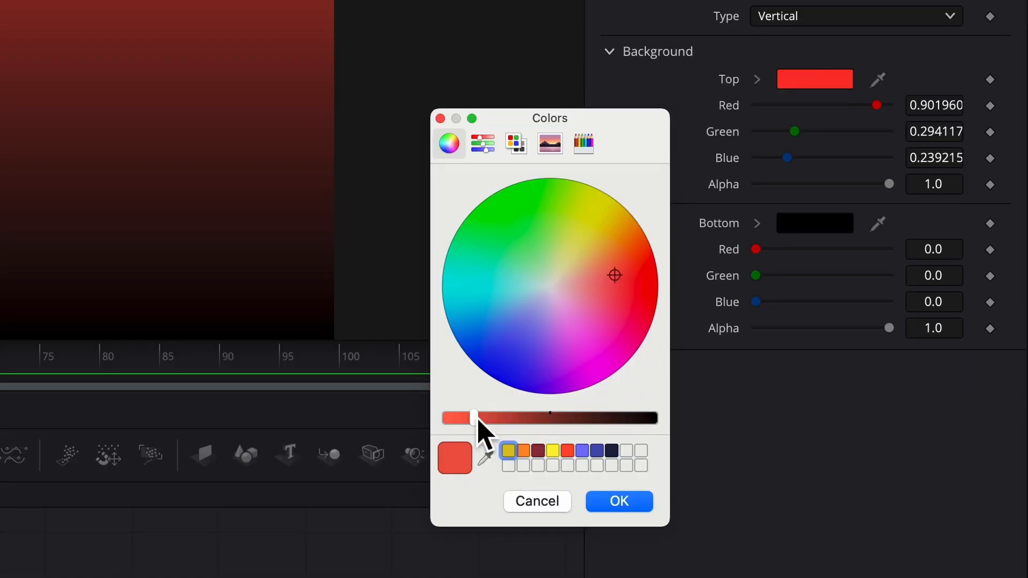
click(551, 289)
drag(474, 418, 449, 417)
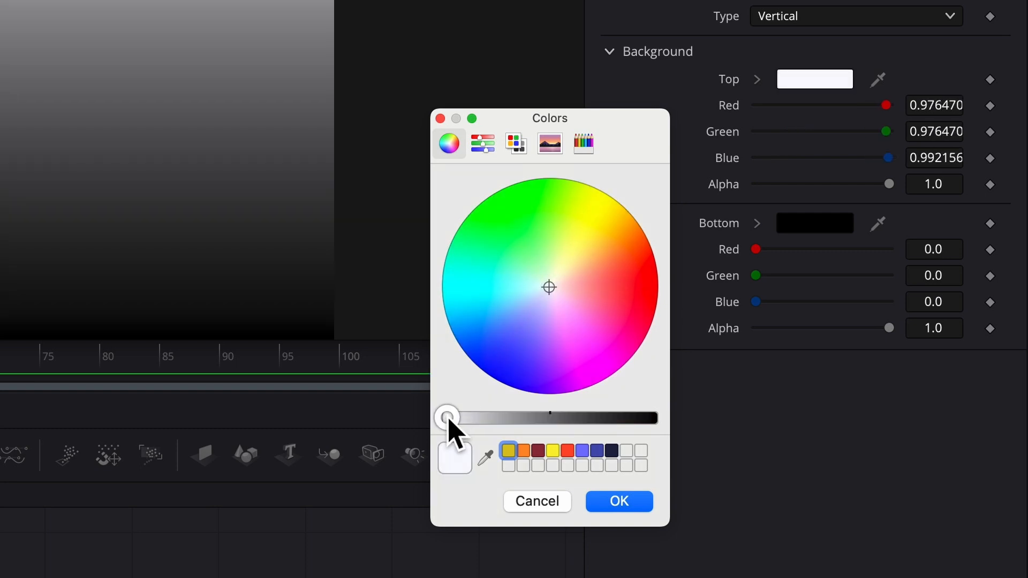
click(637, 499)
Step: Change Background1's bottom color to a dark gray with red, green and blue at about 0.31
click(833, 223)
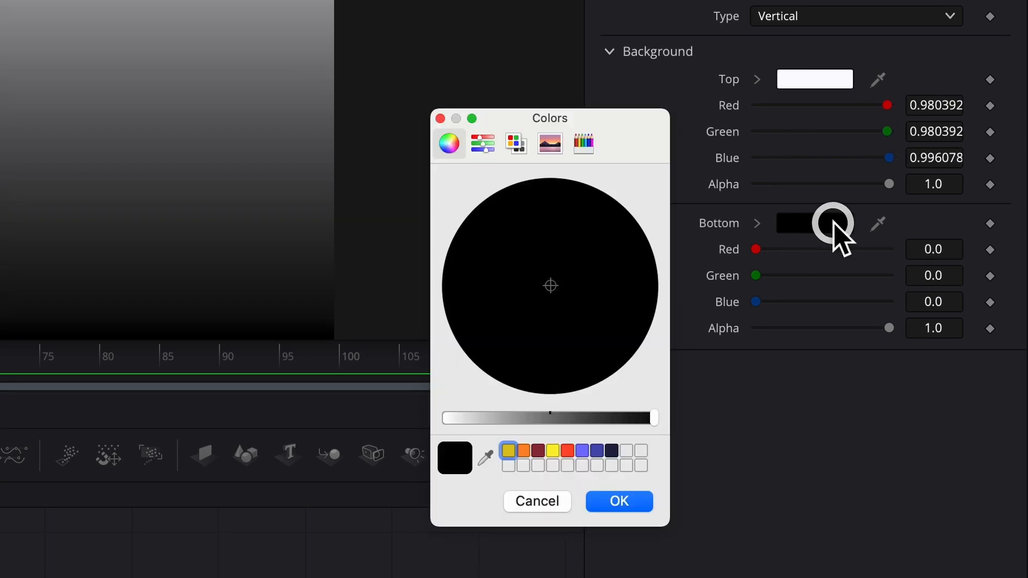
click(589, 418)
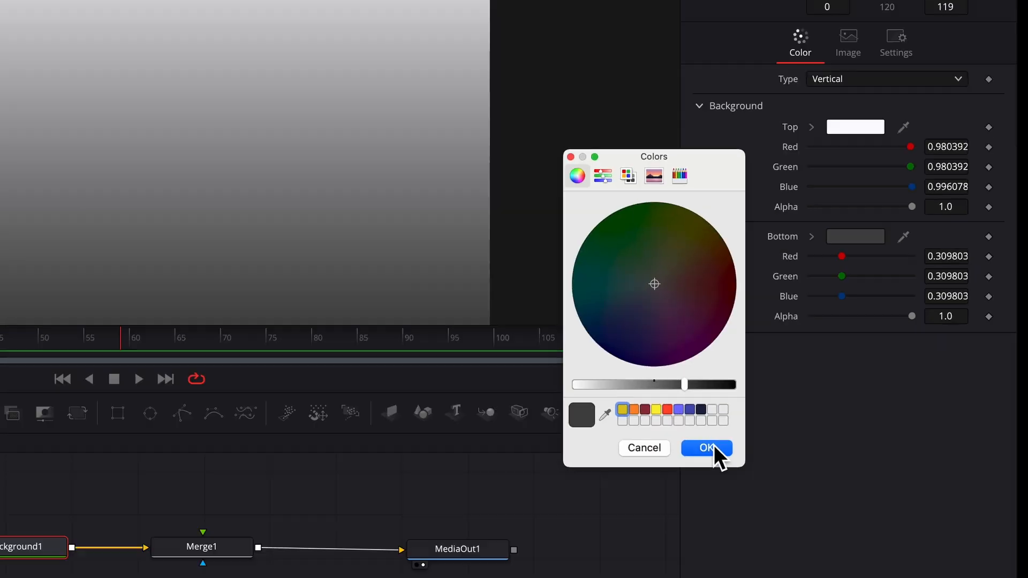
click(631, 501)
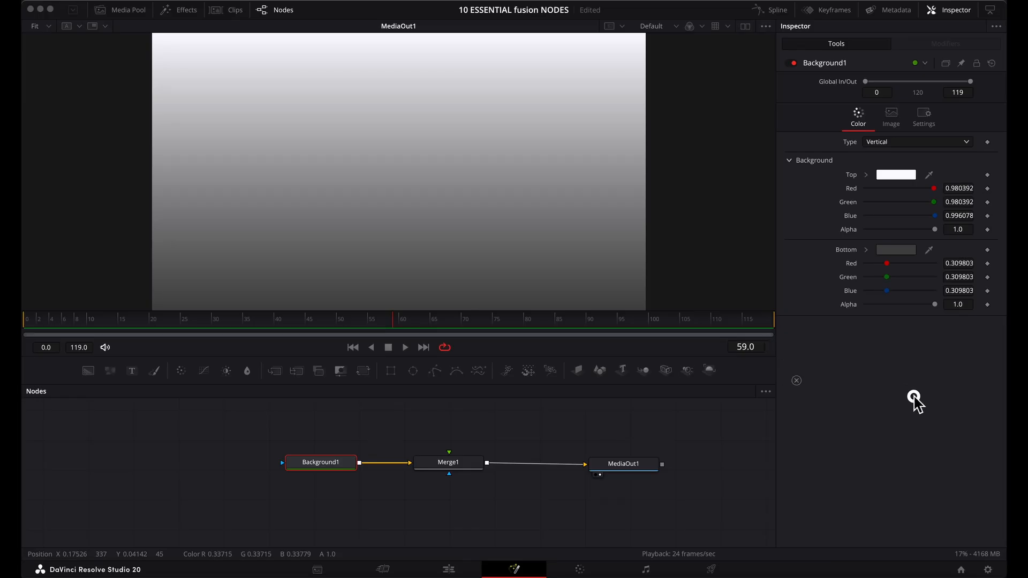
Step: Move Merge1 slightly toward MediaOut1 and add a second Background node above Background1
drag(463, 464, 489, 466)
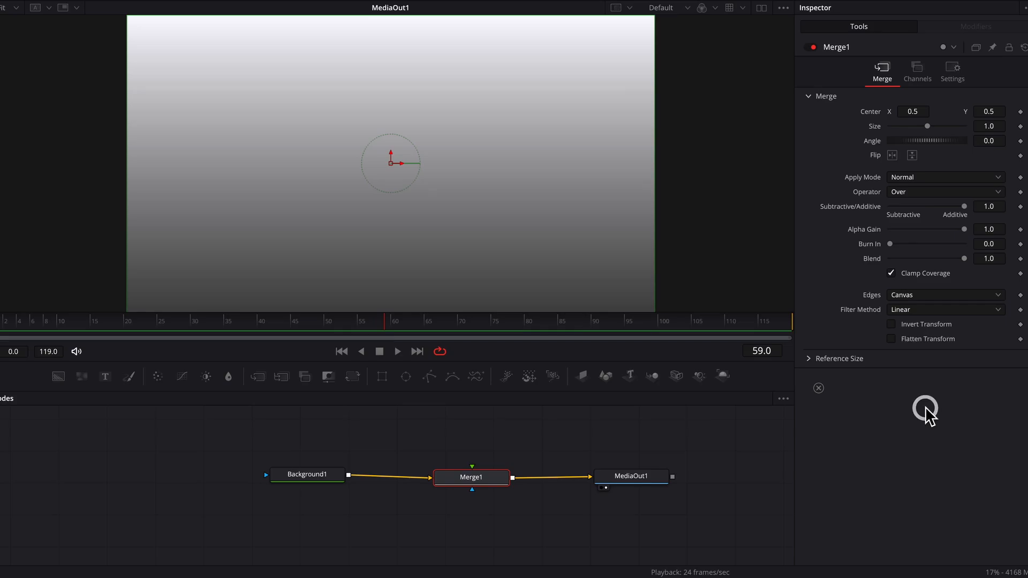
scroll(514, 495, up, 1)
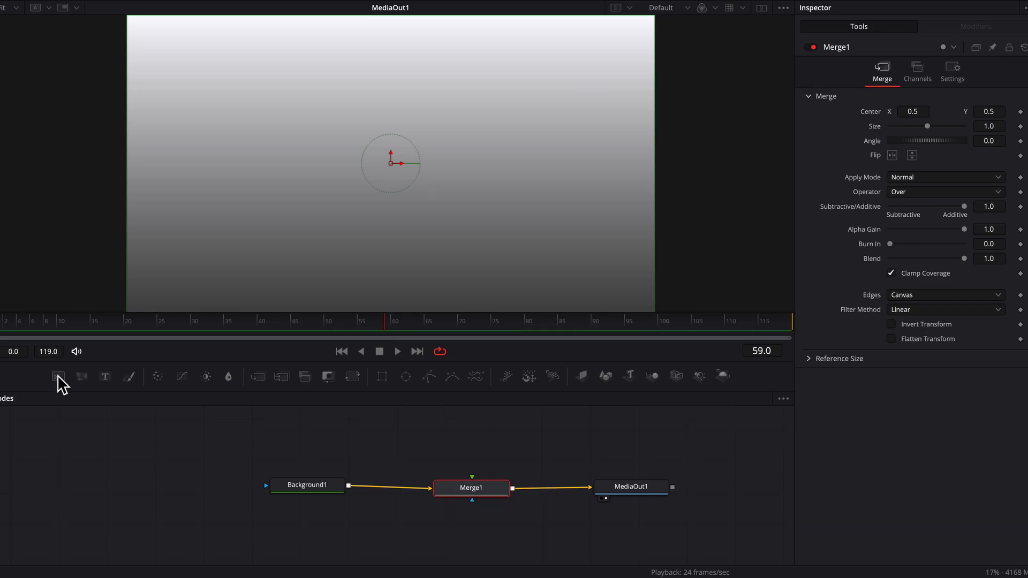
drag(58, 377, 304, 445)
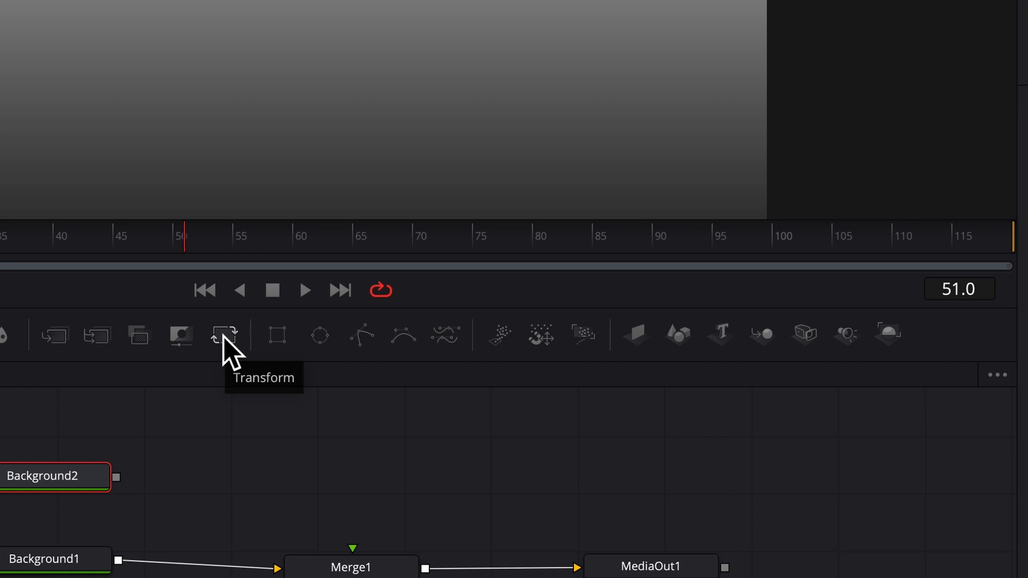
Step: Search the tools for "trans" and try adding the Transform (Xf) node after Background2
key(shift+space)
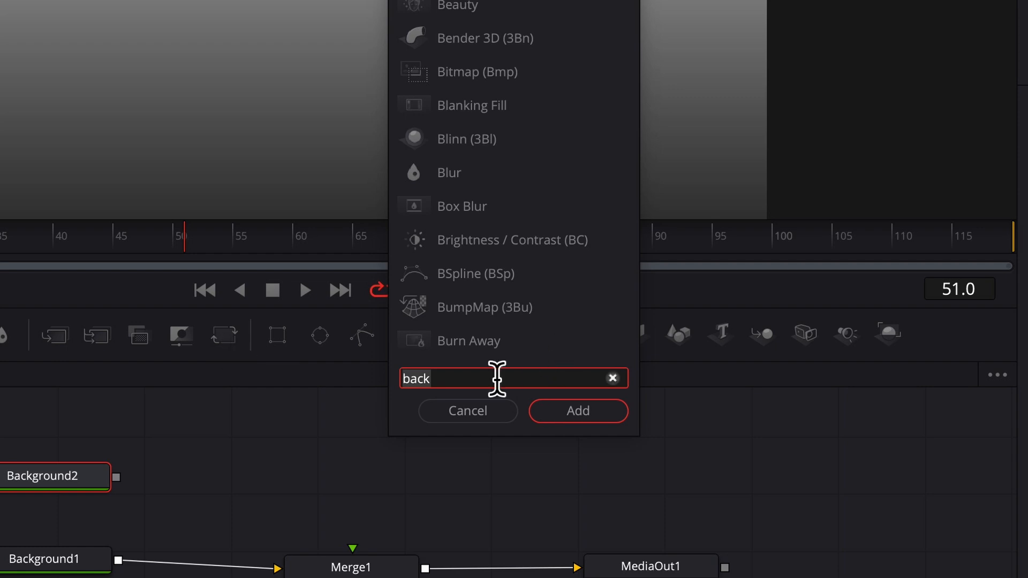
click(611, 379)
text(trans)
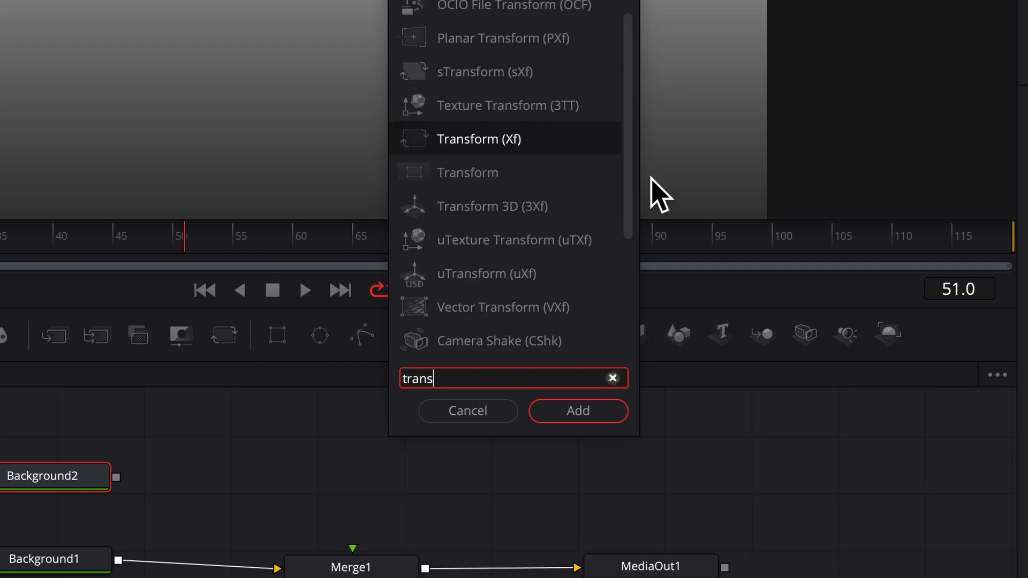
click(478, 144)
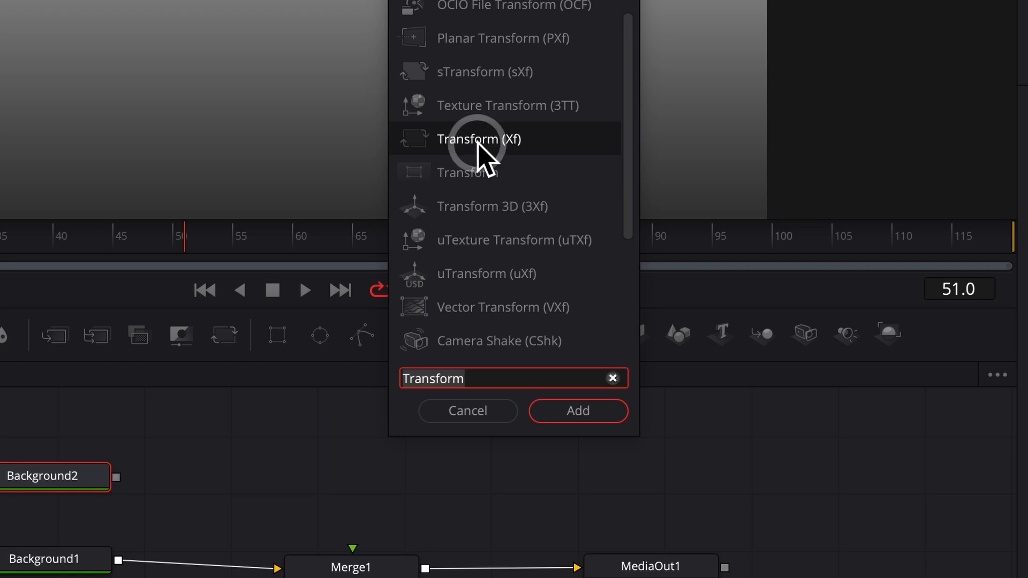
click(563, 415)
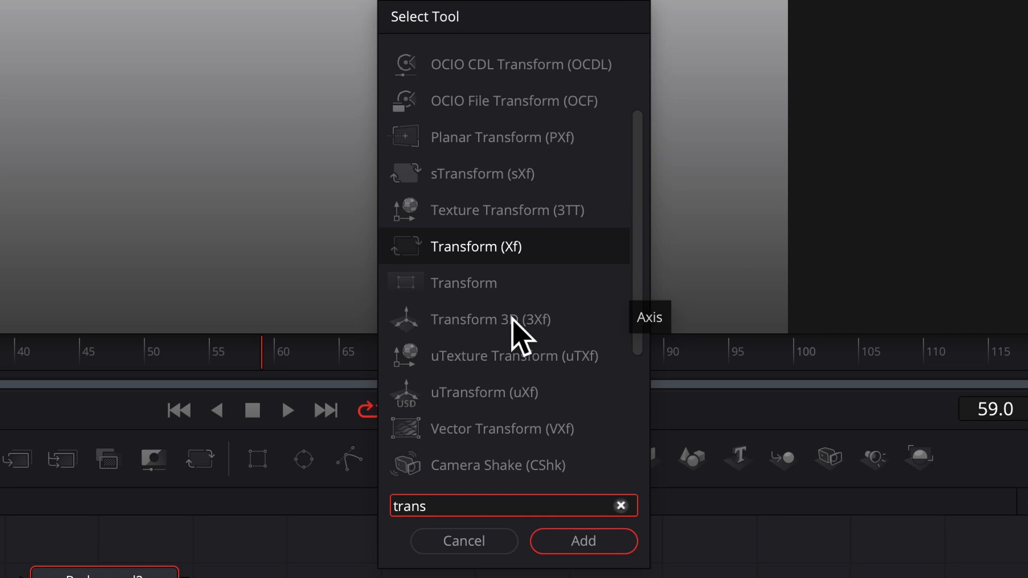
Step: Add the Transform effect listed without the Xf abbreviation after Background2
click(484, 284)
click(484, 284)
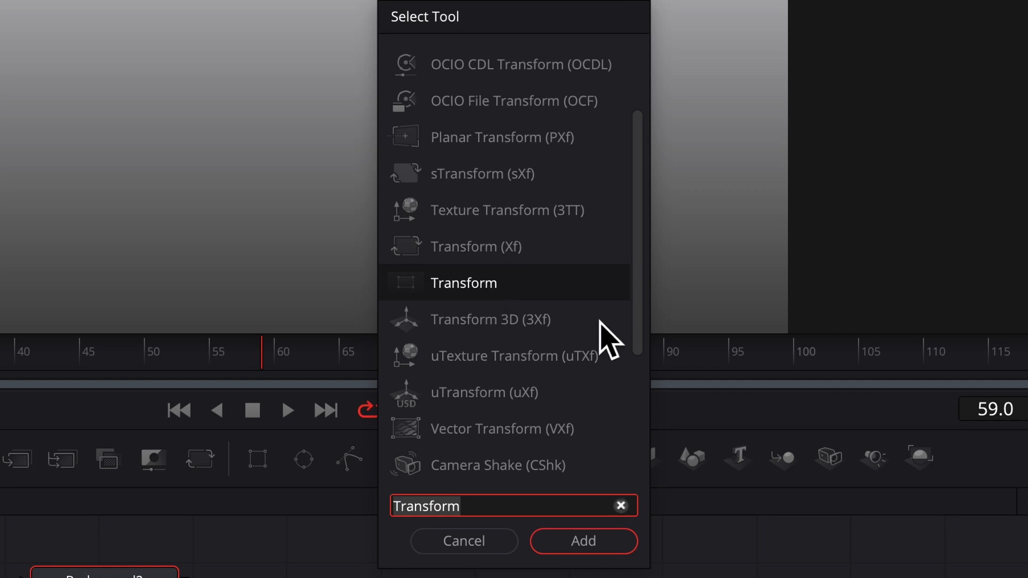
click(585, 552)
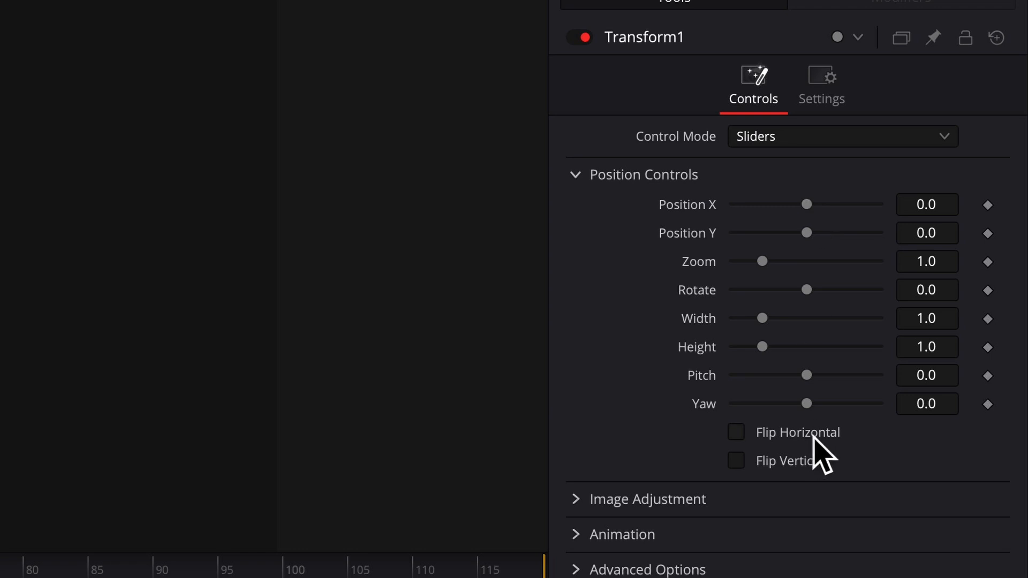
Step: Set Transform1's width to about 0.663 and height to about 0.604, and try out its pitch and yaw
drag(762, 318, 748, 347)
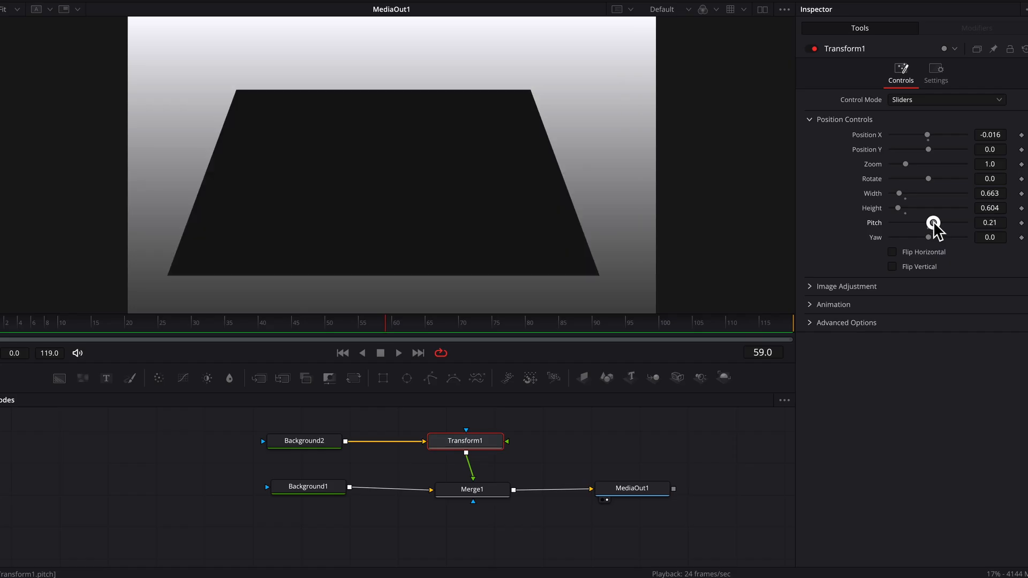
drag(816, 375, 797, 375)
drag(930, 237, 932, 237)
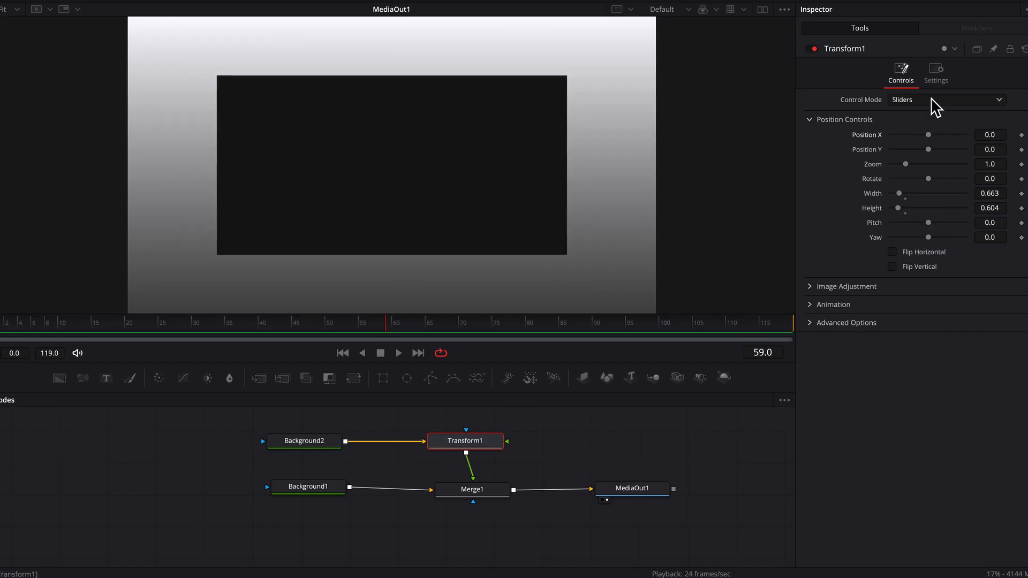
Step: Switch Transform1 to the Interactive - Canvas control mode and try manipulating the canvas grid in the viewer
click(931, 100)
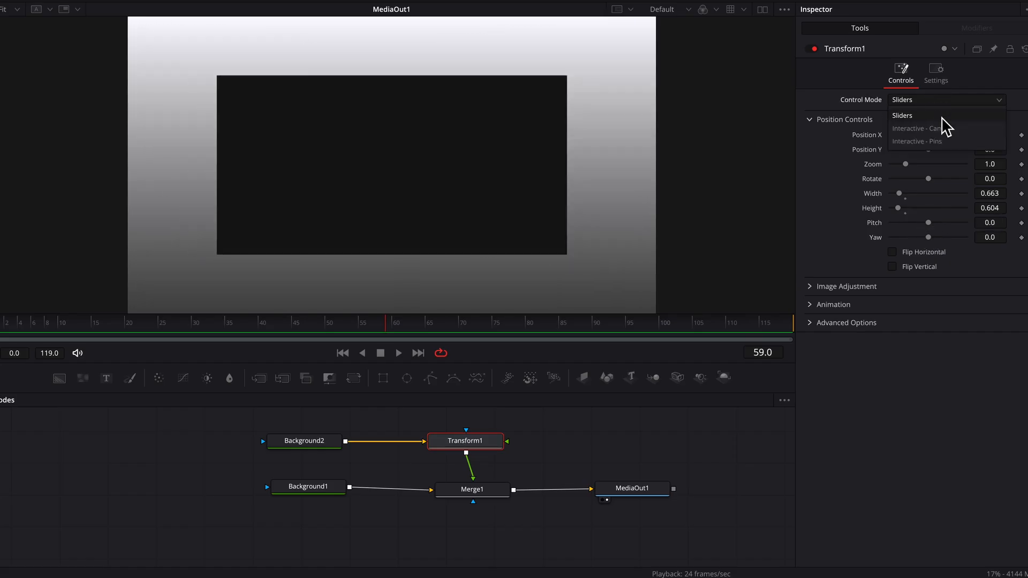
click(956, 130)
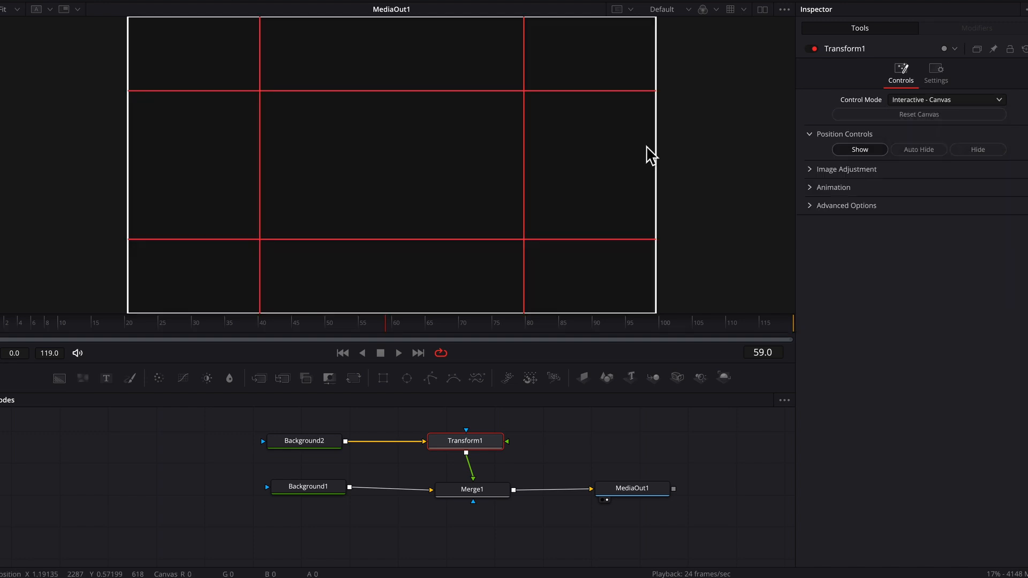
drag(526, 92, 565, 115)
Step: Switch Transform1 to the Interactive - Pins control mode, place three pins and try moving the lowest one
click(931, 101)
click(929, 141)
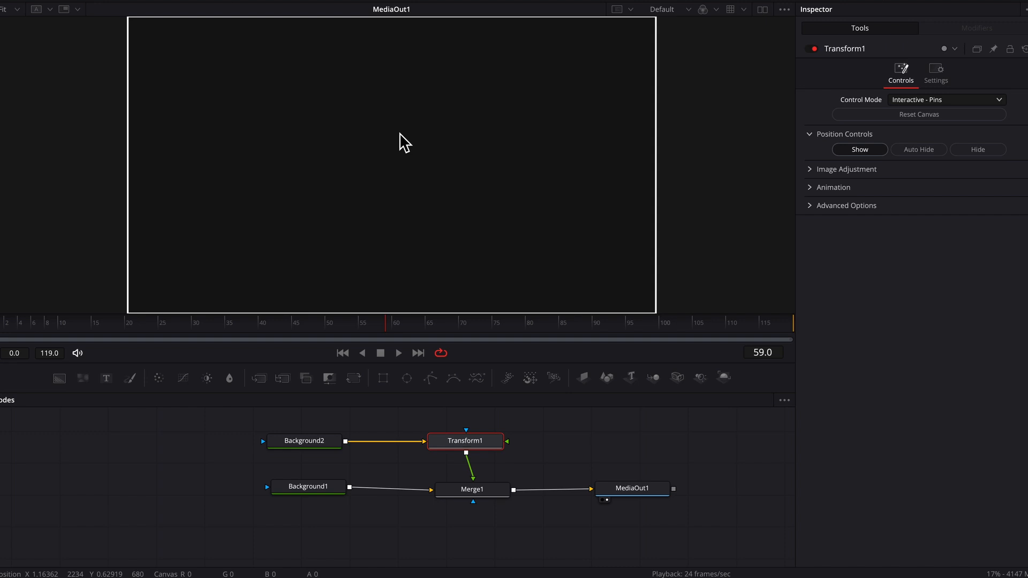
click(274, 115)
click(561, 129)
click(449, 224)
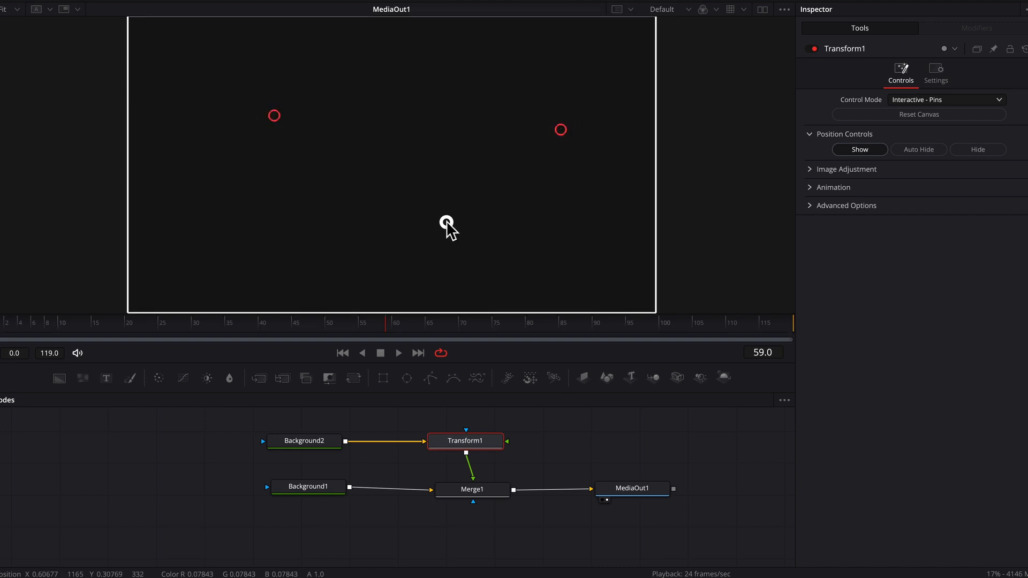
drag(448, 224, 386, 225)
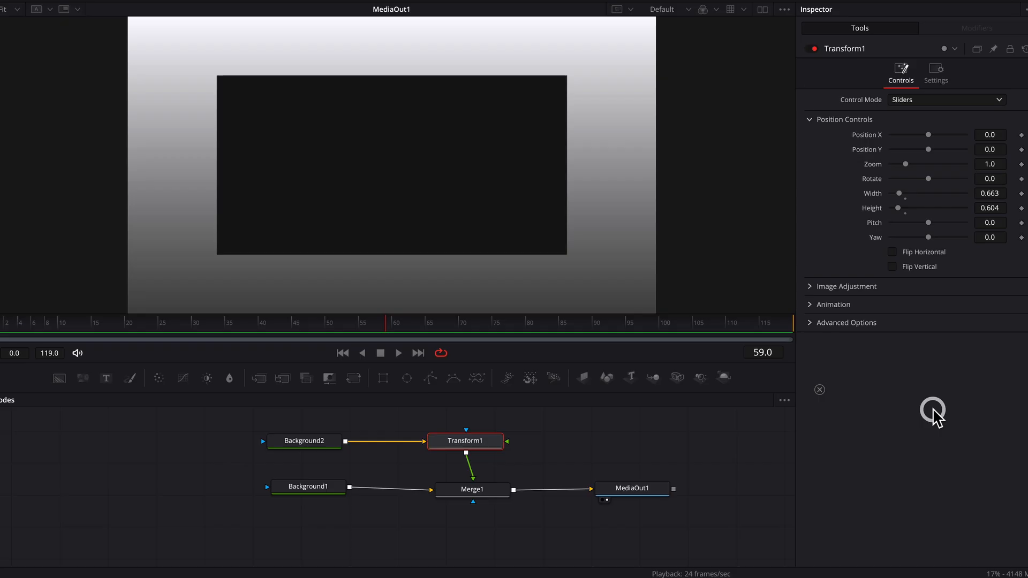
Step: Set Transform1's edge softness to about 0.457 and edge rounding to about 0.472
click(857, 287)
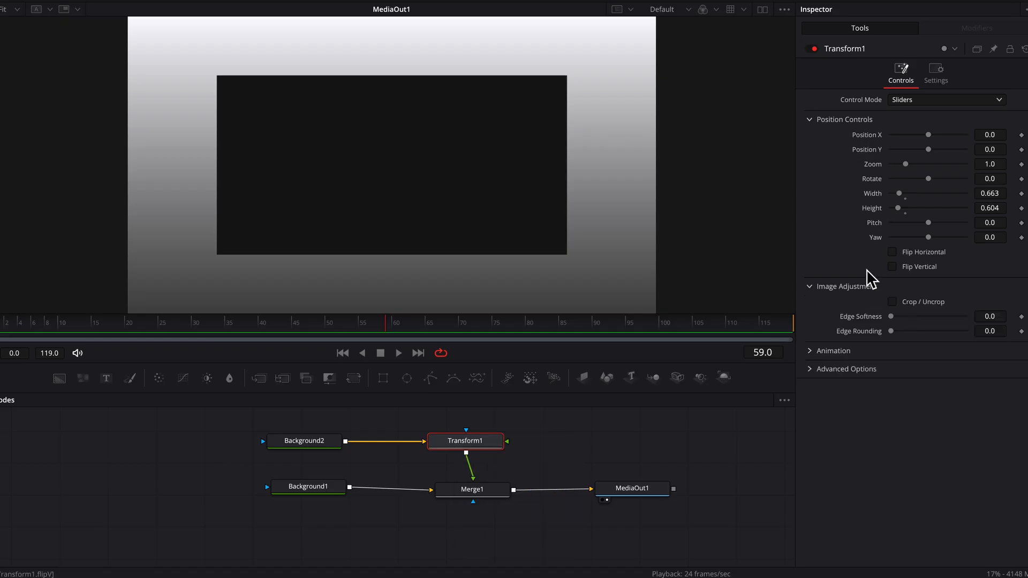
drag(892, 316, 926, 334)
click(930, 408)
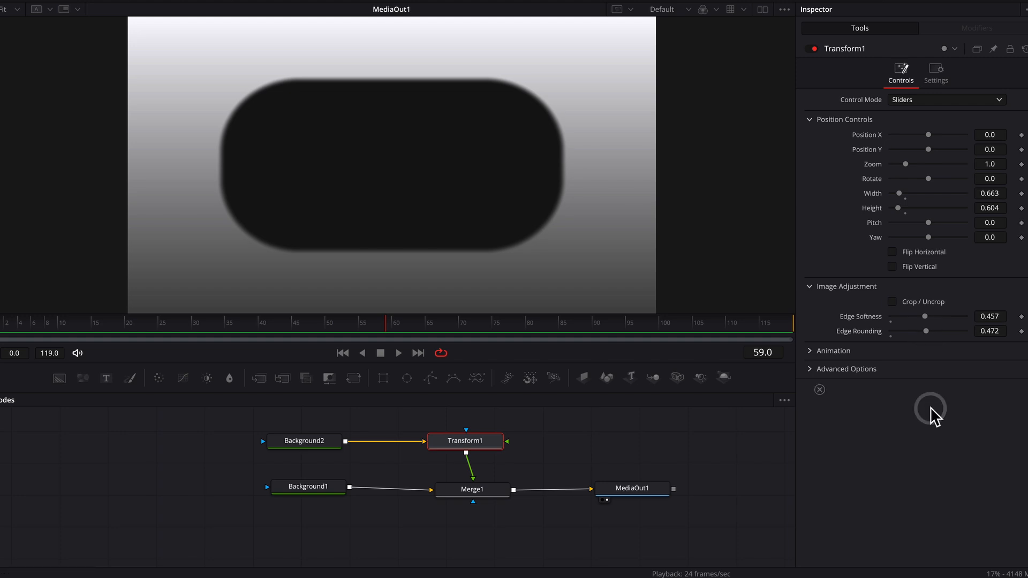
Step: Rearrange the Background1, Background2 and Transform1 nodes around Merge1
mouse_move(304, 488)
mouse_down()
mouse_move(335, 491)
mouse_move(306, 491)
mouse_move(318, 497)
mouse_up()
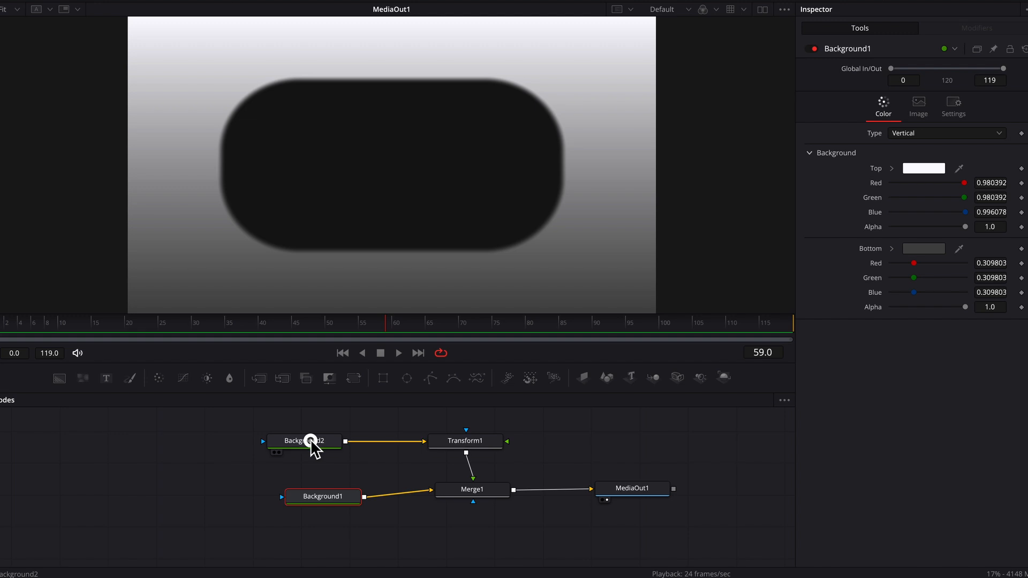
drag(310, 443, 334, 439)
drag(471, 441, 473, 489)
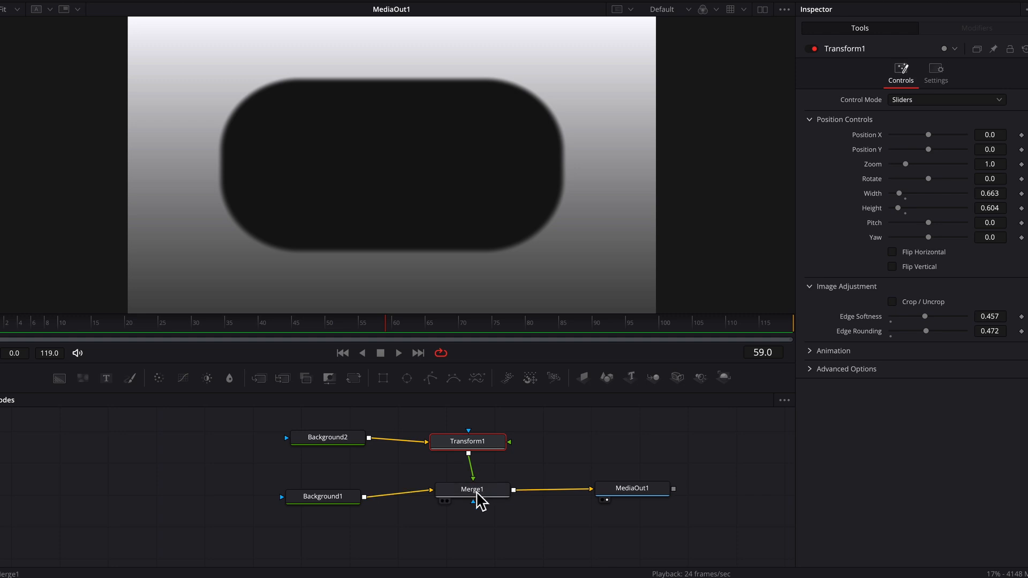
Step: Try out Merge1's Blend and Size values, and detach and reattach its connection to MediaOut1
click(479, 496)
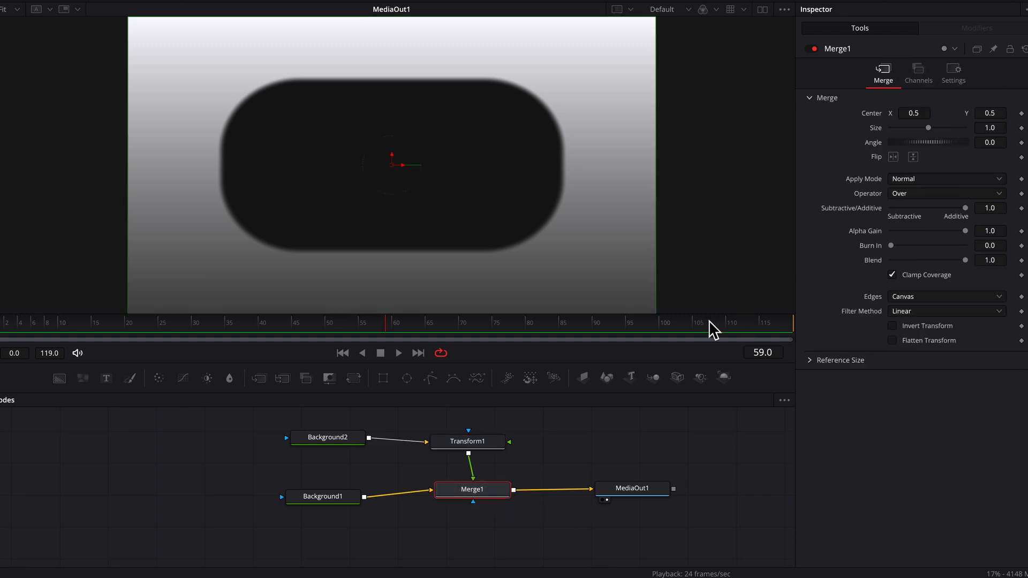
mouse_move(963, 261)
mouse_down()
mouse_move(893, 262)
mouse_move(975, 270)
mouse_up()
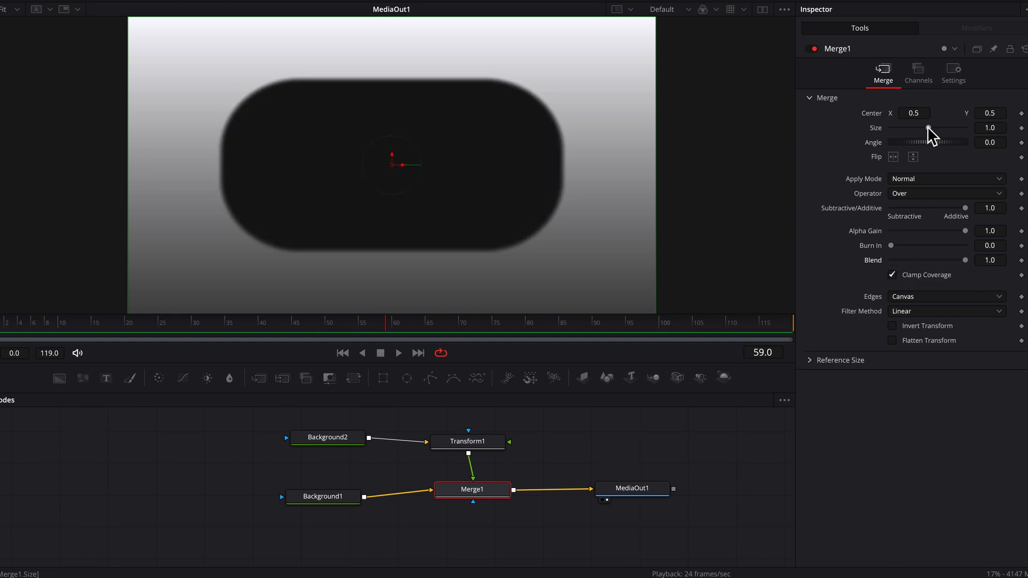
mouse_move(929, 128)
mouse_down()
mouse_move(916, 129)
mouse_move(928, 129)
mouse_up()
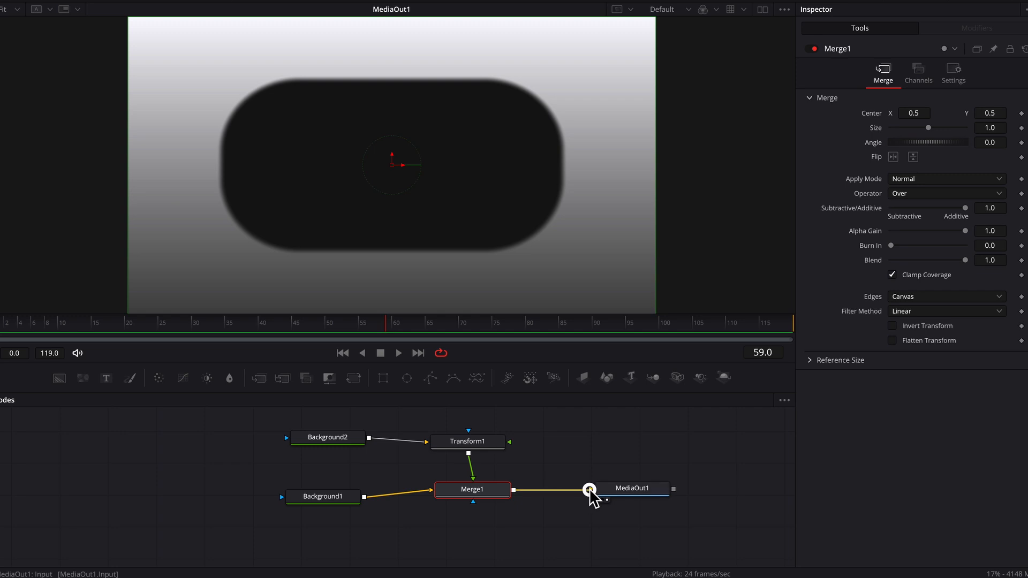
mouse_move(588, 490)
mouse_down()
mouse_move(541, 502)
mouse_move(597, 496)
mouse_move(590, 489)
mouse_up()
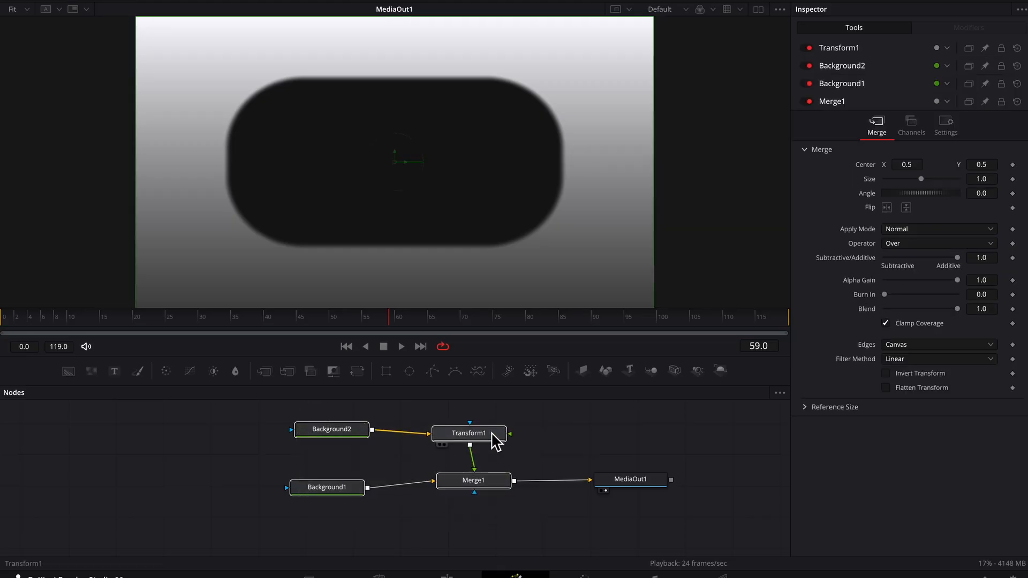
Step: Move the two Background nodes, Transform1 and Merge1 away from MediaOut1, and insert a second Merge node after Merge1
drag(493, 431, 317, 451)
click(409, 413)
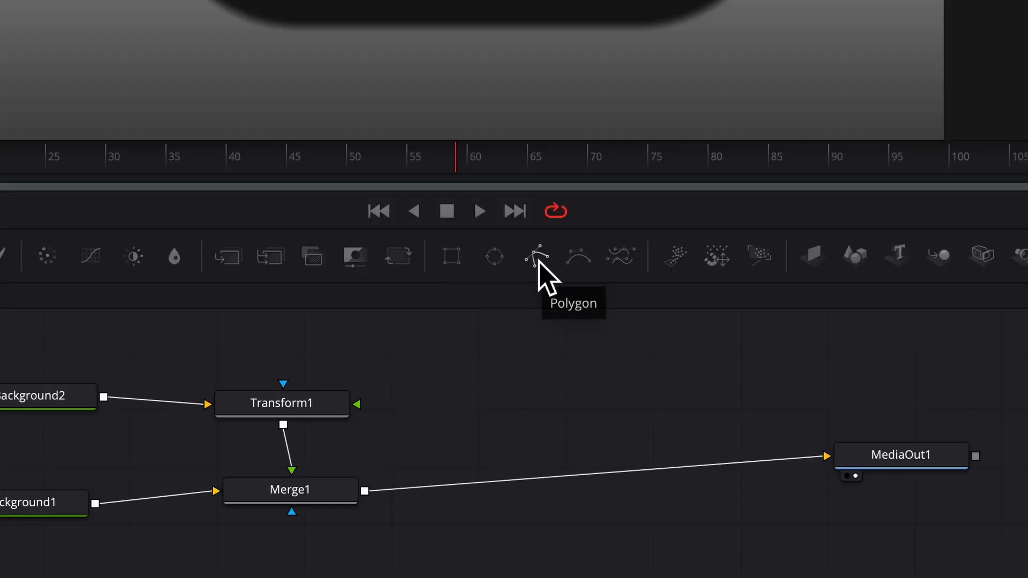
click(323, 490)
key(ctrl+space)
text(merge)
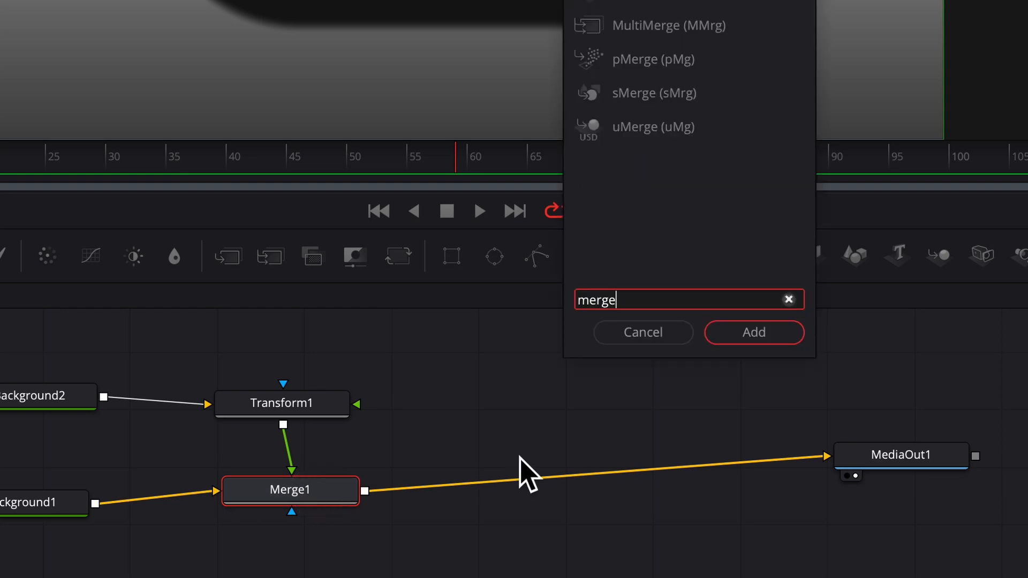
key(Return)
drag(488, 489, 615, 489)
Step: Add a Polygon node, connect it to Merge2's foreground, and draw a closed six-point shape over the dark rounded rectangle
drag(537, 257, 573, 395)
drag(661, 395, 587, 474)
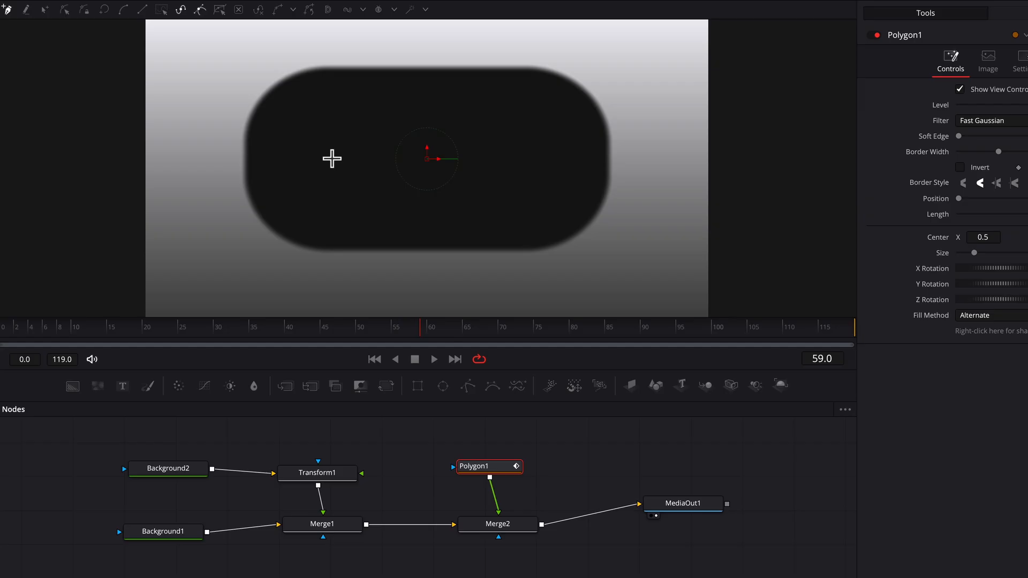
click(332, 159)
click(390, 92)
click(529, 70)
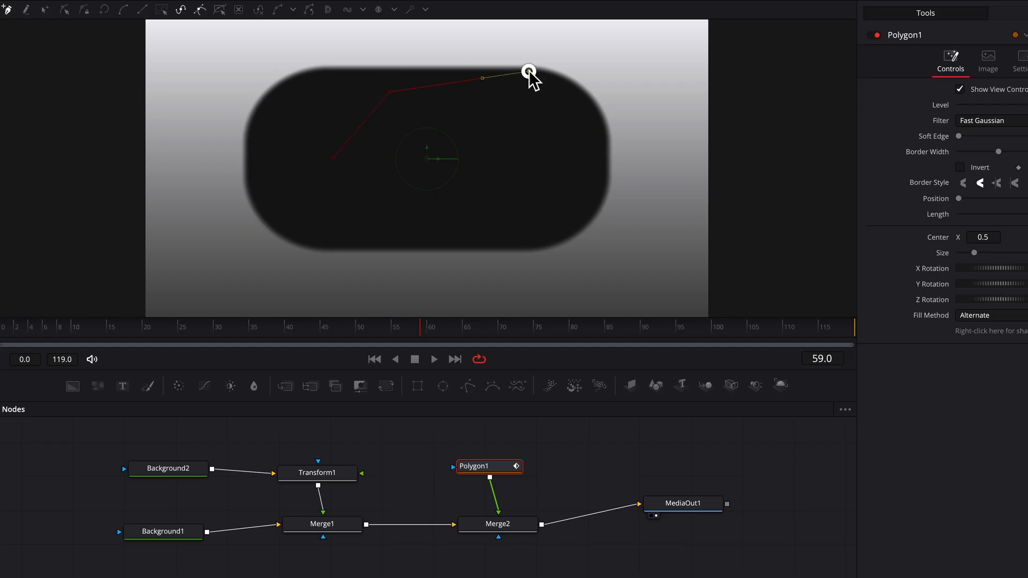
drag(573, 127, 559, 198)
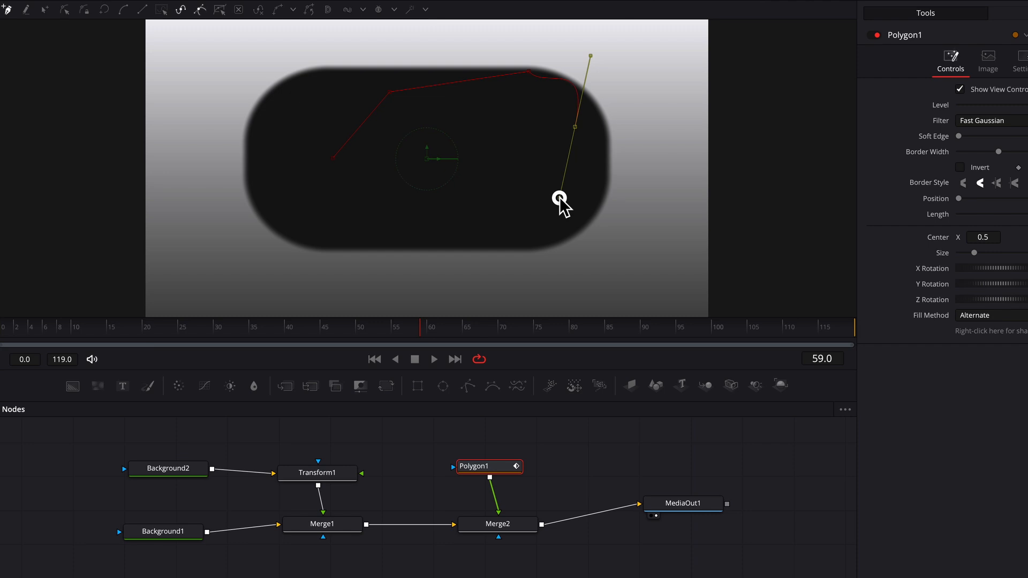
click(525, 234)
click(439, 250)
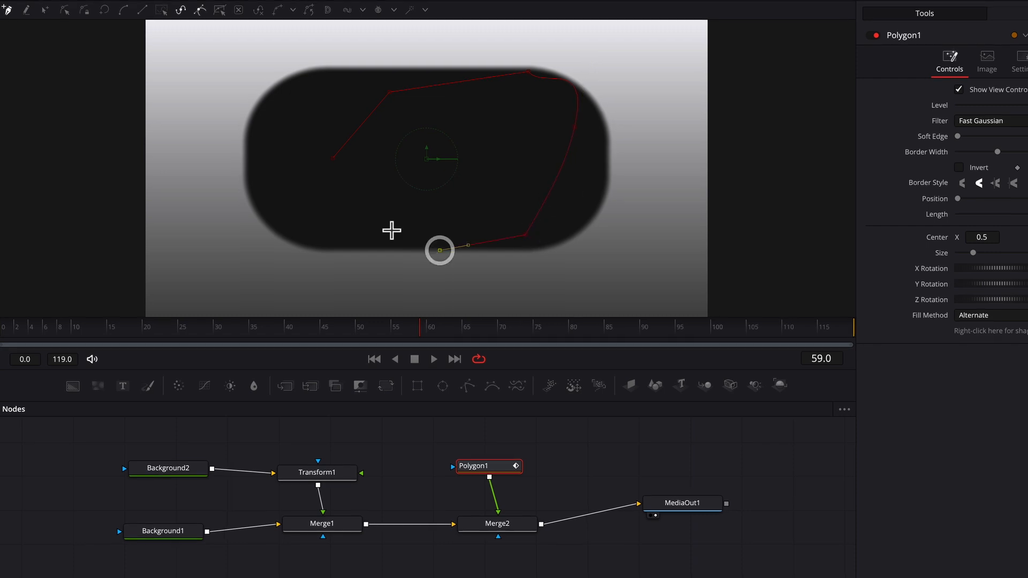
click(333, 159)
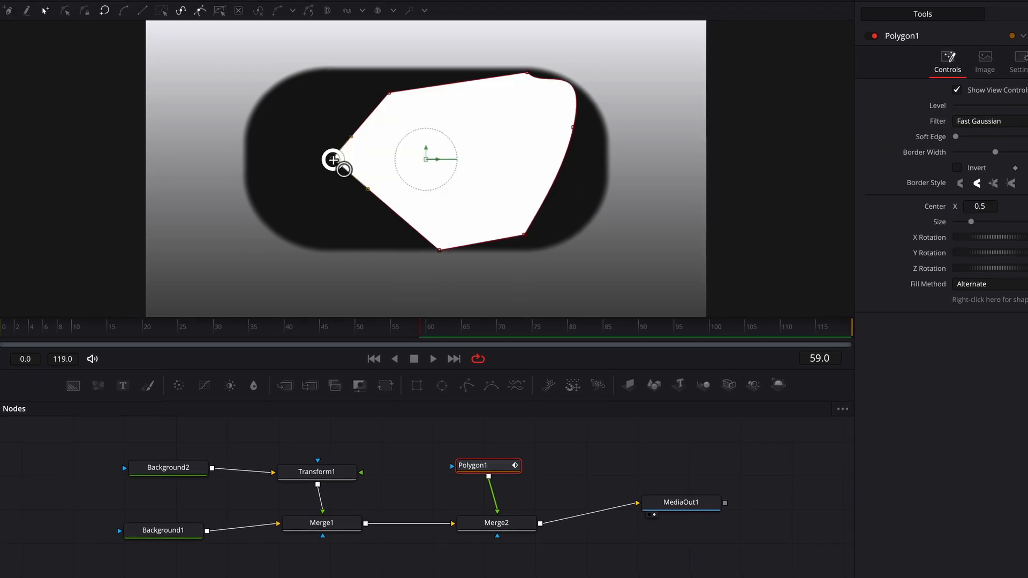
Step: Try reshaping the polygon's curved point with its handle, and delete the Polygon node
click(575, 127)
drag(591, 54, 675, 156)
key(Delete)
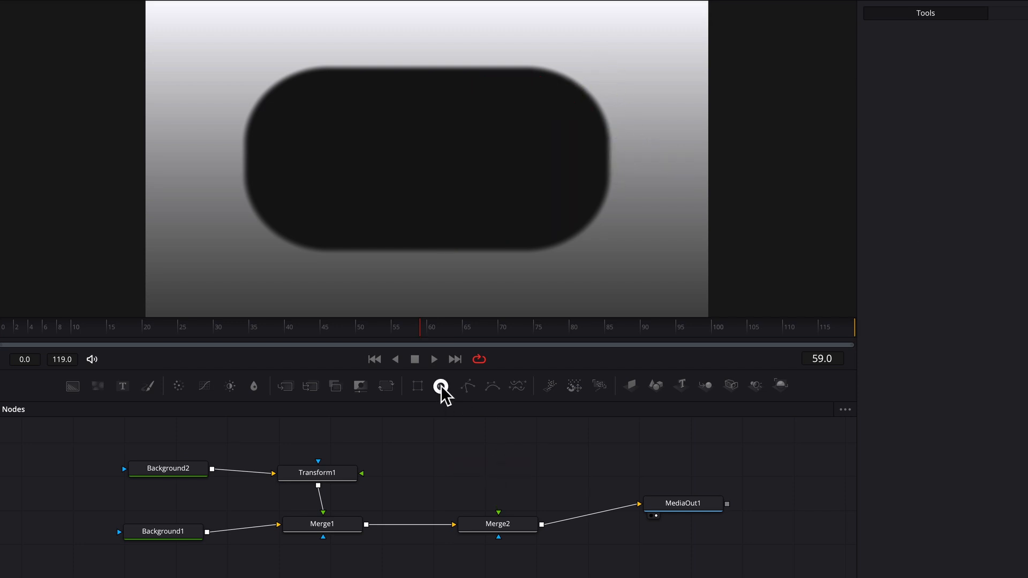
Step: Add an Ellipse node to Merge2's foreground and make it a non-solid outline with Soft Edge 0.0189 and Border Width 0.048
drag(441, 385, 496, 518)
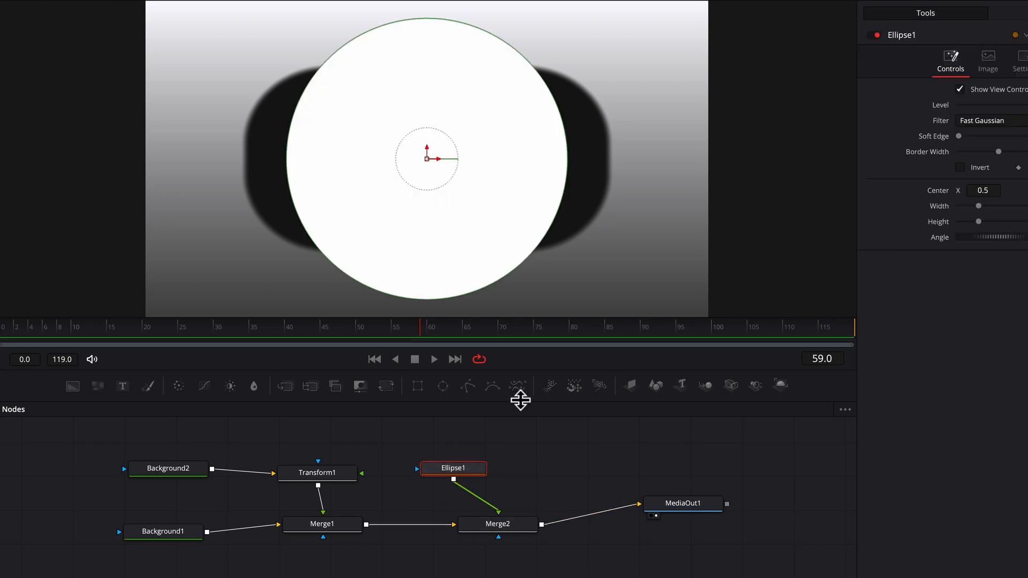
drag(469, 470, 516, 469)
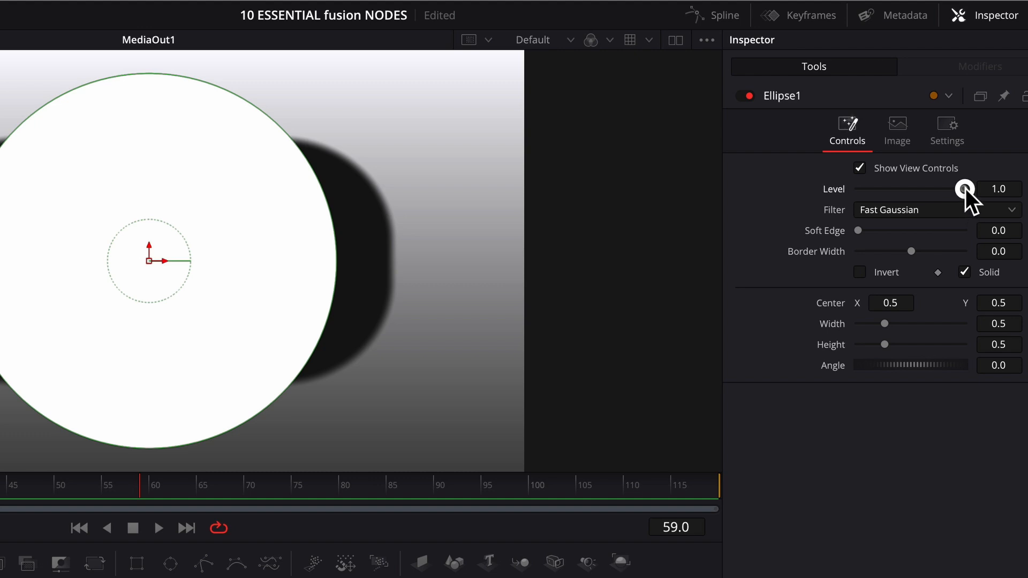
mouse_move(965, 188)
mouse_down()
mouse_move(890, 194)
mouse_move(970, 190)
mouse_up()
drag(859, 230, 922, 250)
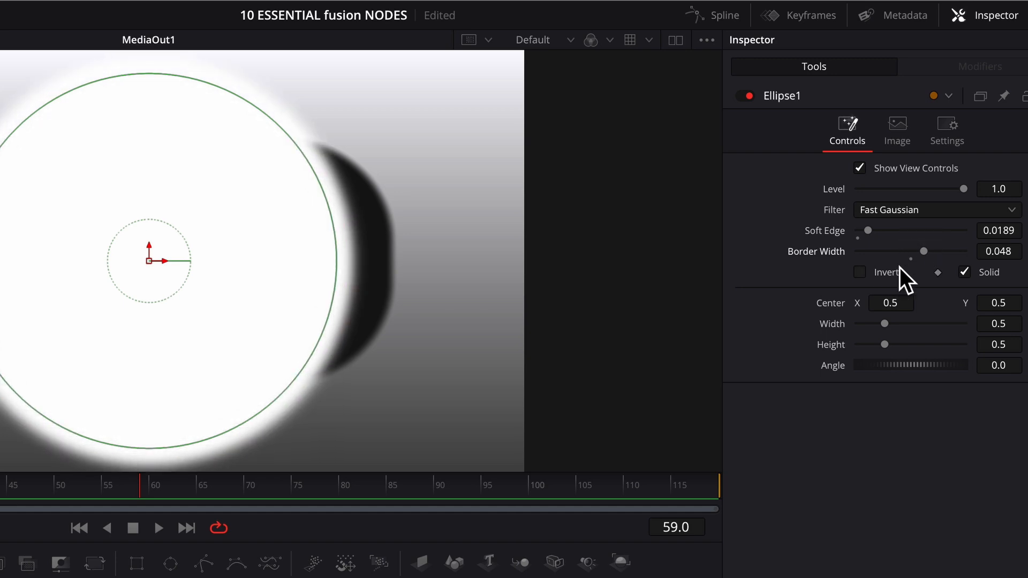
click(965, 272)
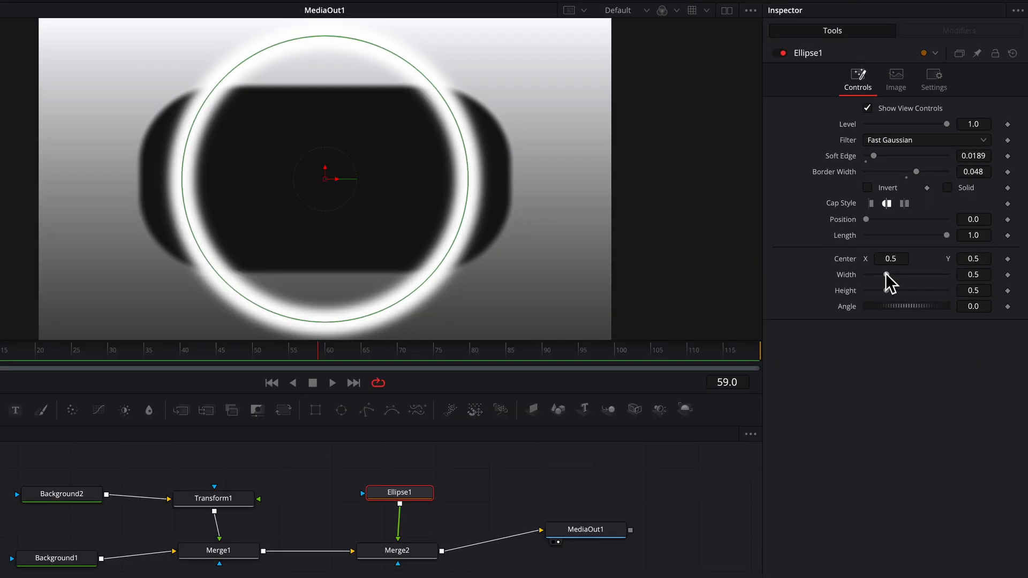
Step: Resize the ellipse ring to Width 0.236 and Height 0.22, with Soft Edge 0.0252, Border Width 0.013 and Center X 0.511
drag(884, 386, 874, 386)
mouse_move(877, 274)
mouse_down()
mouse_move(874, 291)
mouse_move(873, 274)
mouse_up()
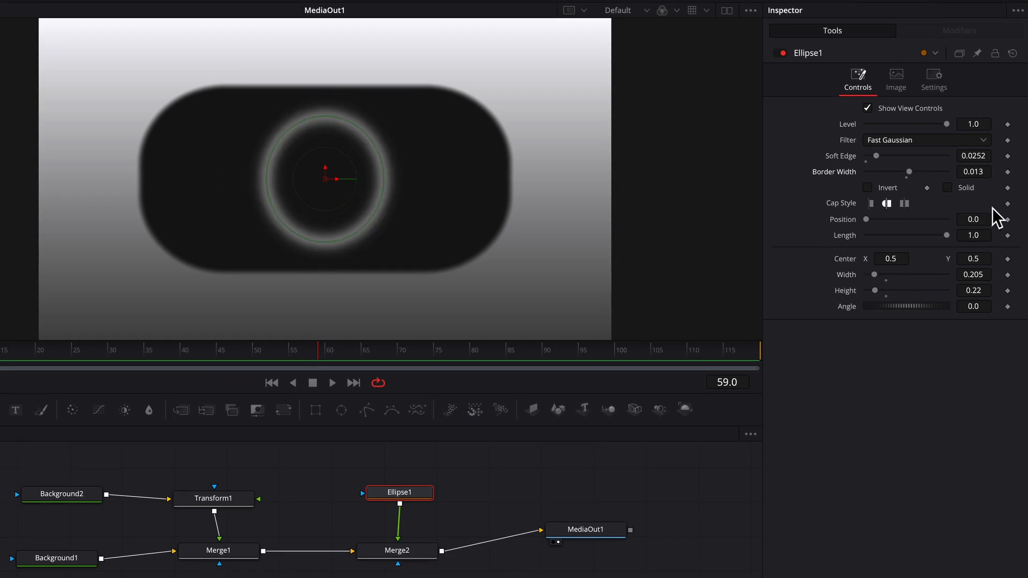
mouse_move(867, 219)
mouse_down()
mouse_move(907, 220)
mouse_move(868, 220)
mouse_up()
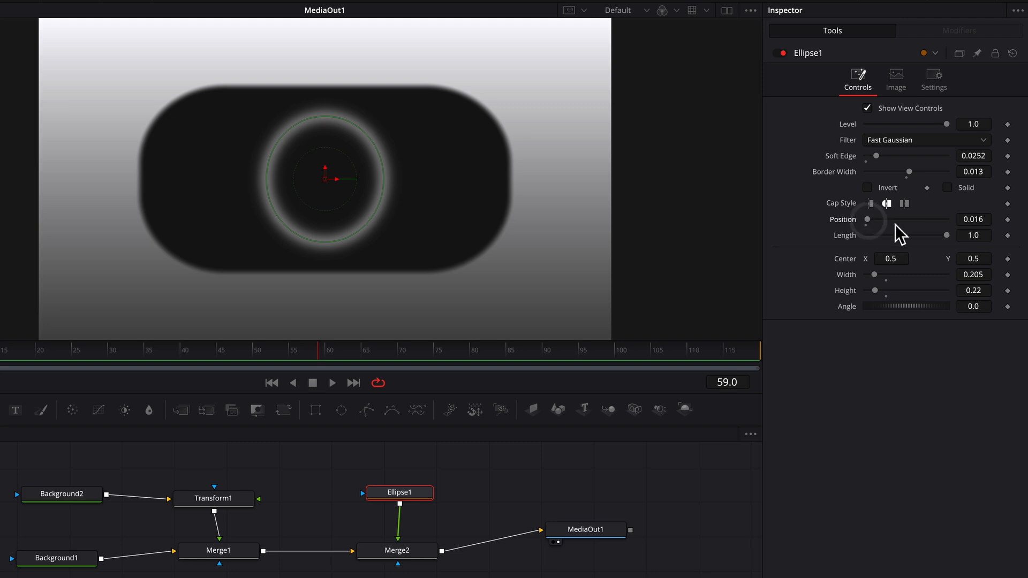
drag(946, 234, 868, 220)
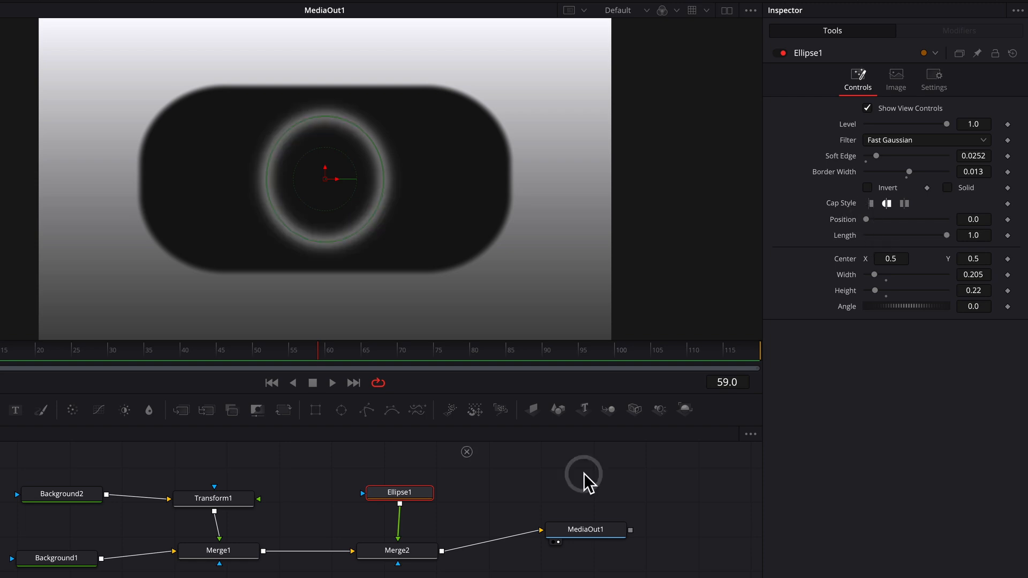
mouse_move(888, 258)
mouse_down()
mouse_move(911, 266)
mouse_move(878, 274)
mouse_up()
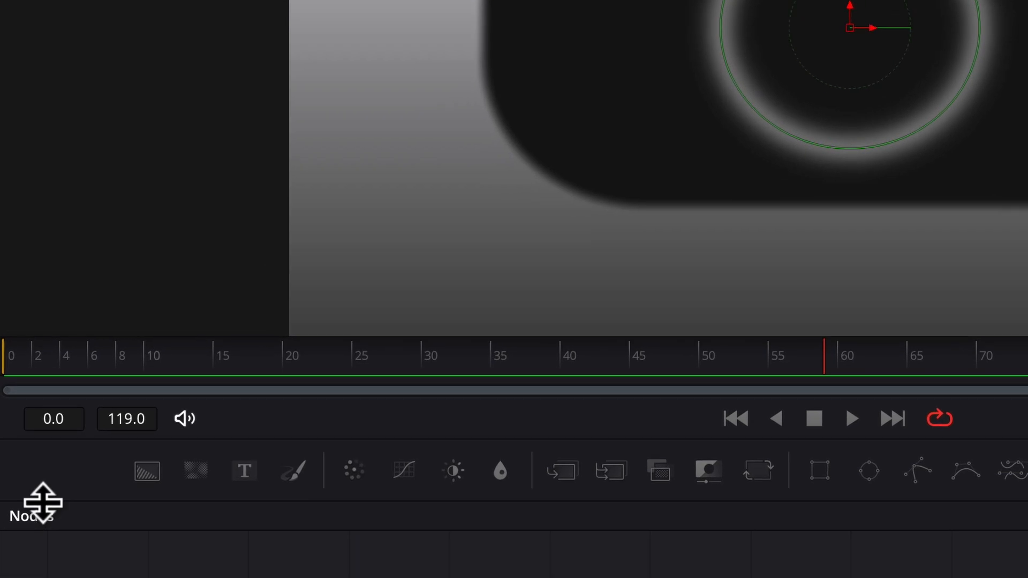
Step: Keyframe Ellipse1's Position and Length at 0.0 on frame 0
click(6, 348)
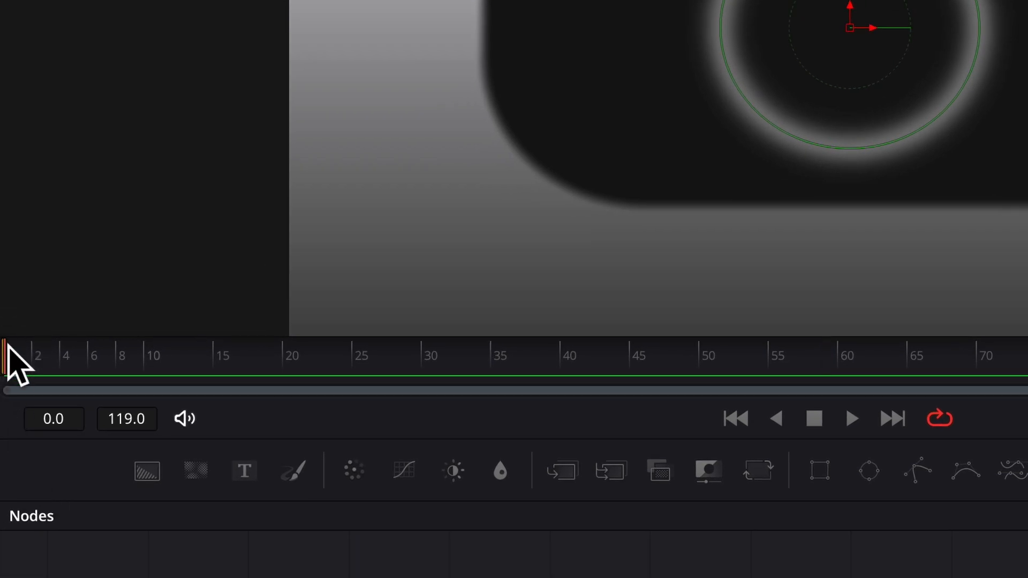
drag(940, 182, 833, 165)
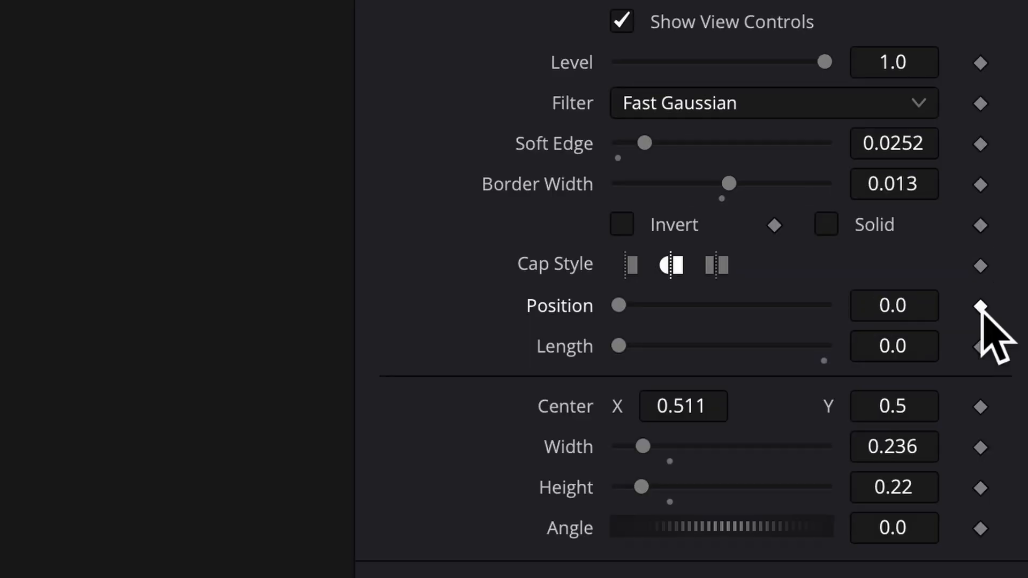
click(1020, 163)
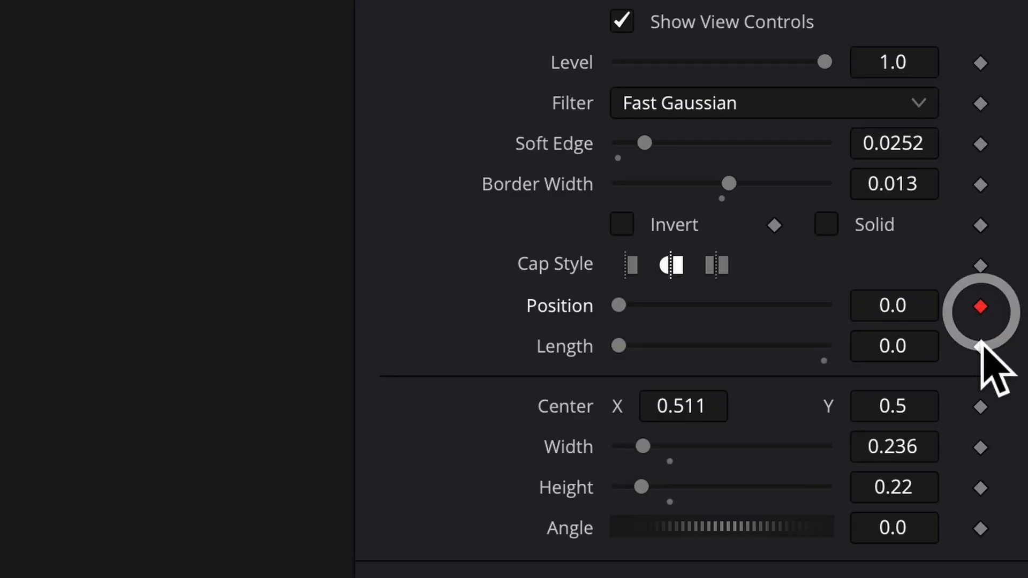
click(981, 347)
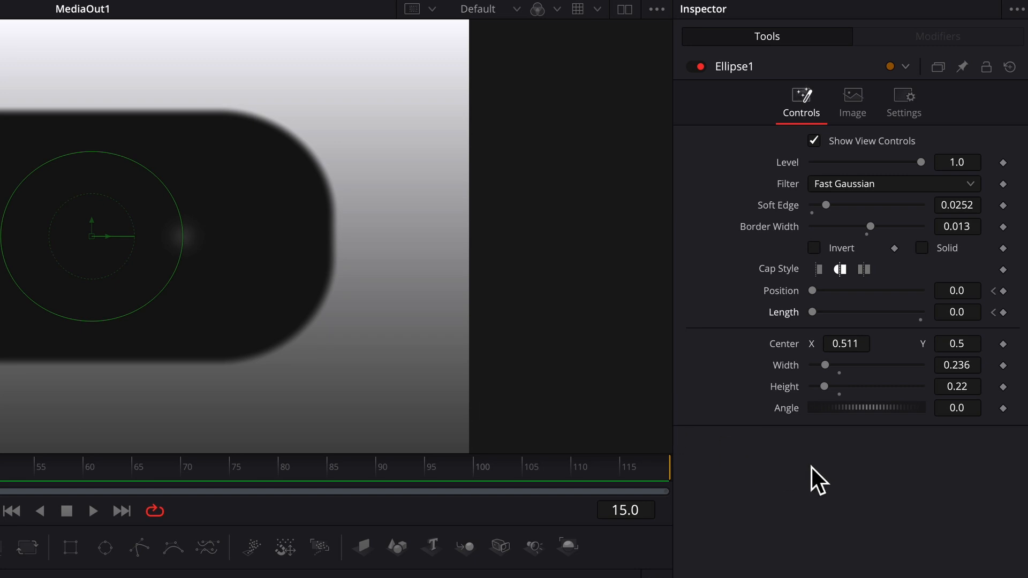
Step: Keyframe Ellipse1's Position at 0.52 and Length at 1.0 on frame 15, and play the animation from frame 0
drag(814, 291, 871, 291)
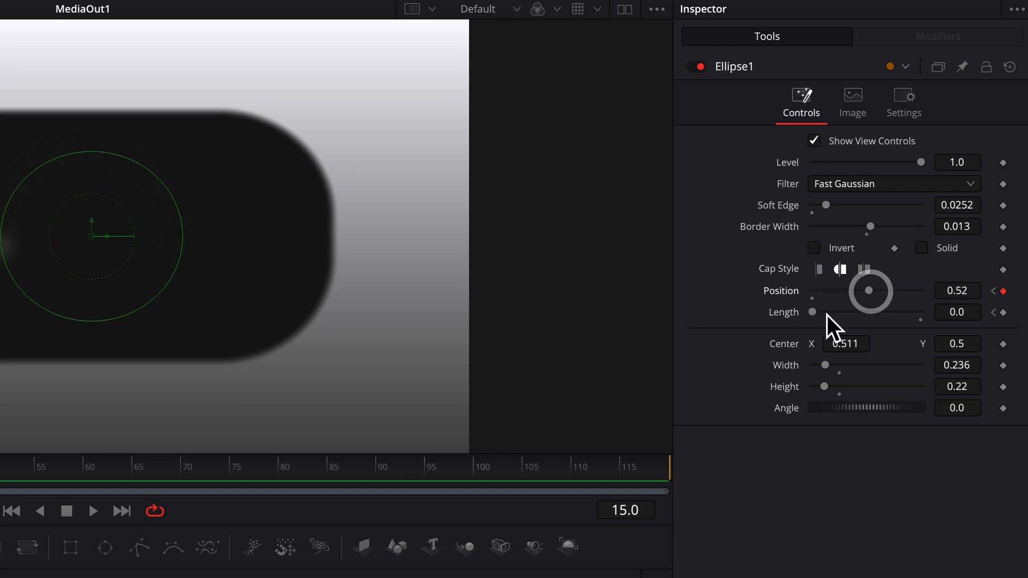
drag(814, 313, 1019, 316)
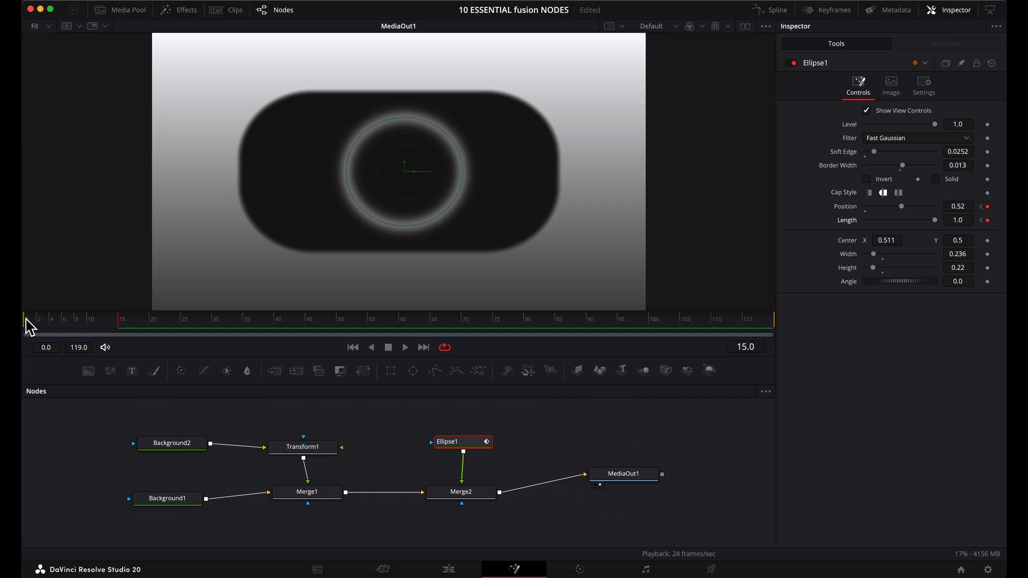
click(27, 320)
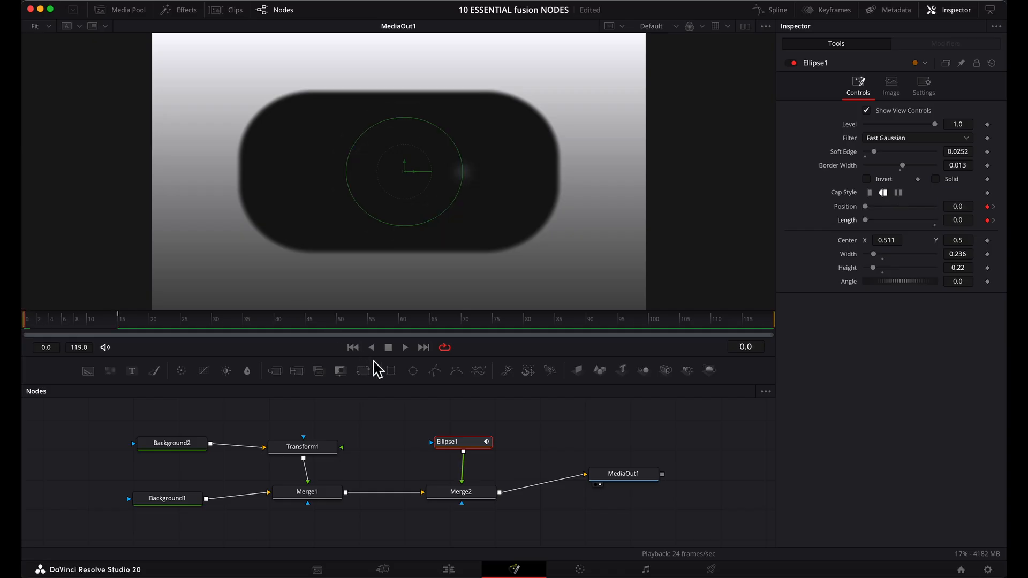
click(407, 348)
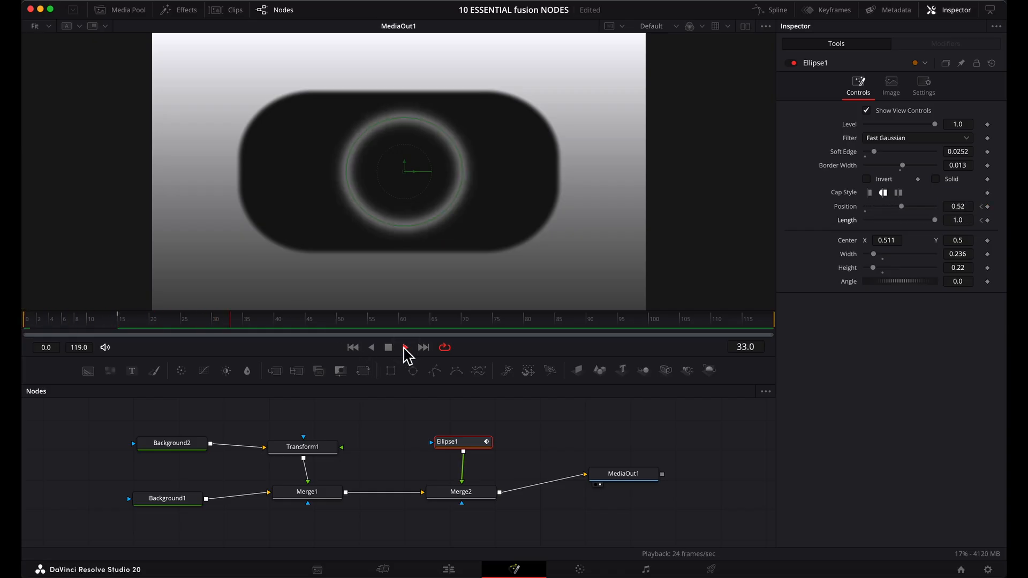
click(388, 348)
Step: Add a third Background node above Ellipse1 and give it a light teal solid color
drag(88, 371, 417, 419)
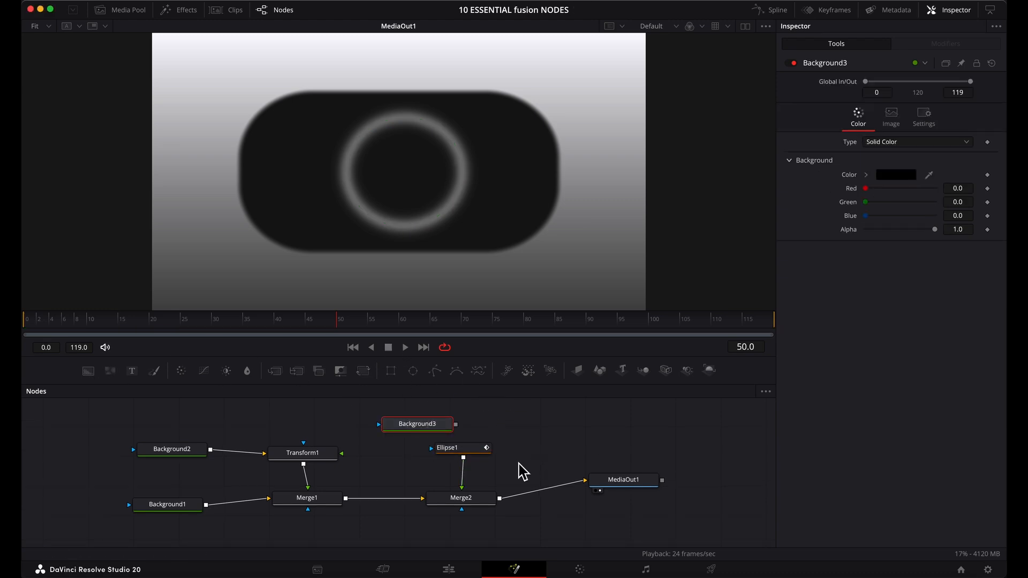
click(894, 174)
click(730, 351)
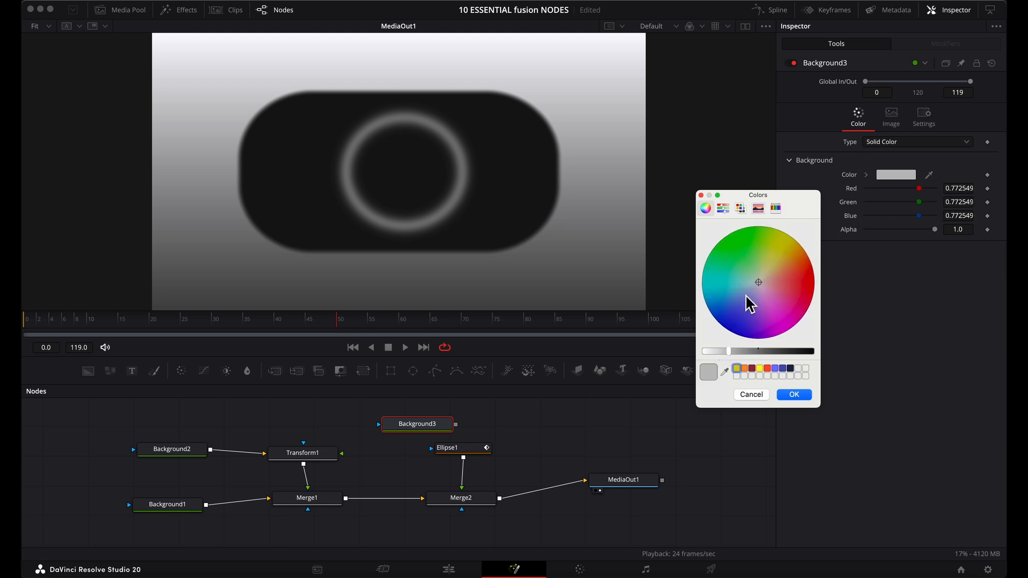
click(742, 284)
click(805, 395)
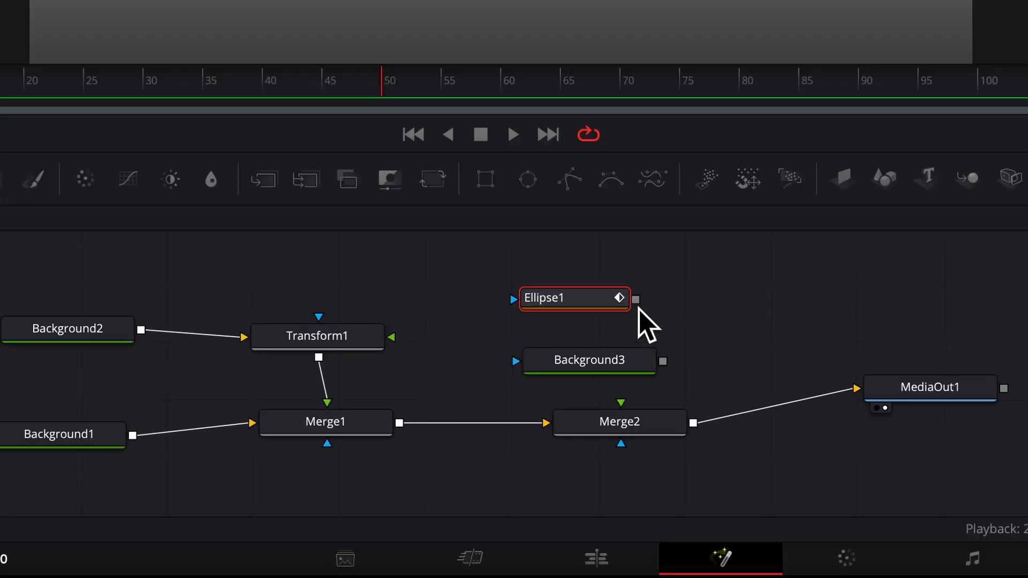
Step: Connect Ellipse1 as Background3's mask and Background3 to Merge2's foreground, and try inverting the ellipse mask
drag(473, 433, 424, 466)
drag(548, 363, 515, 361)
drag(662, 362, 622, 414)
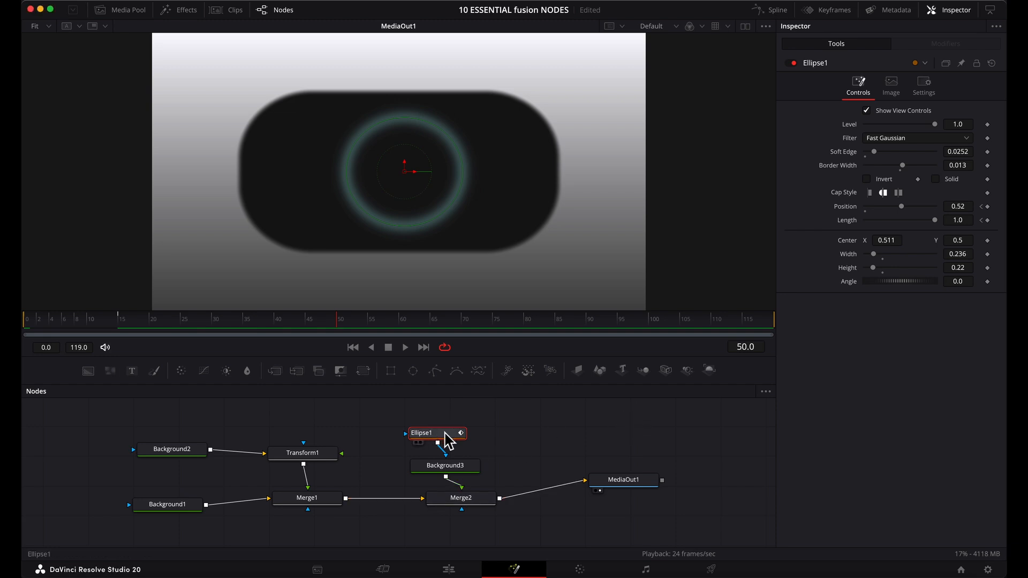
click(867, 179)
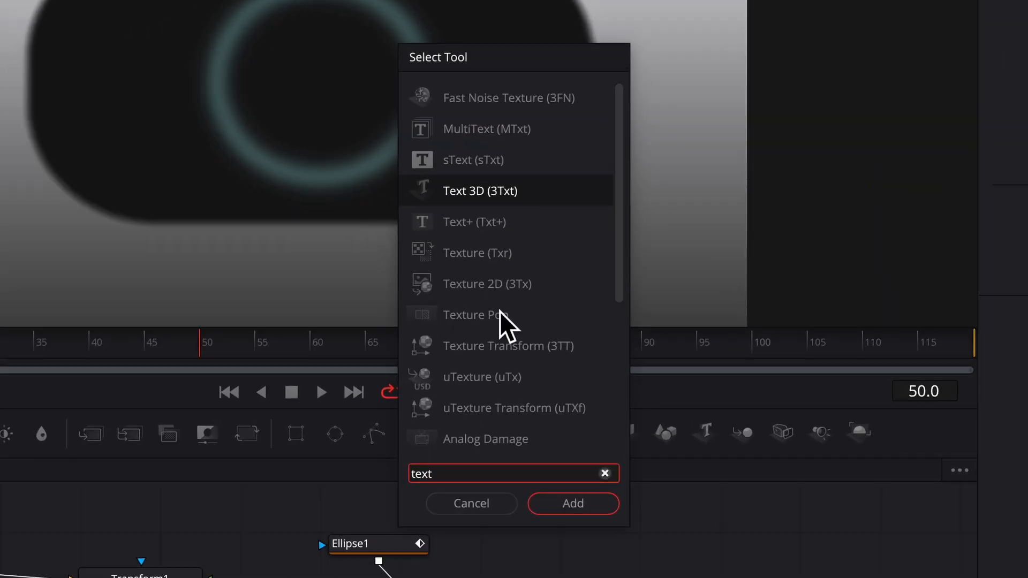
Step: Add a Text+ node and connect it to the foreground of a new Merge node inserted between Merge2 and MediaOut1
click(472, 226)
click(583, 508)
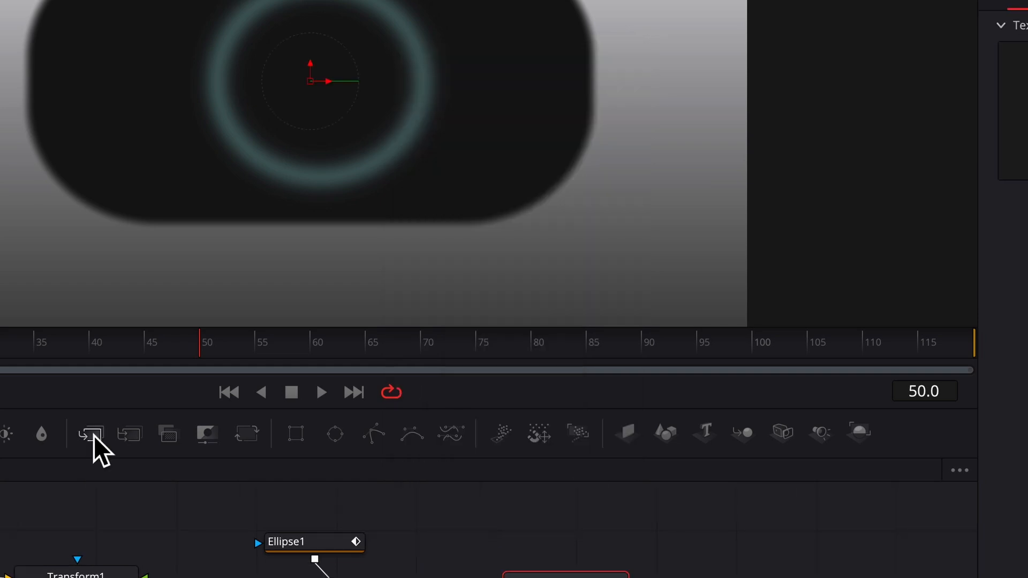
drag(95, 435, 633, 577)
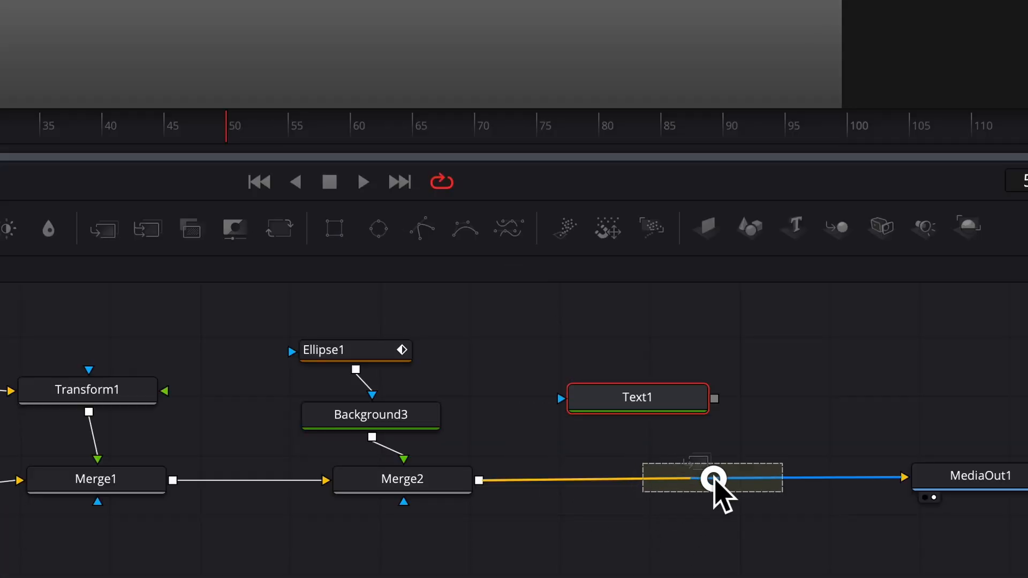
drag(714, 479, 709, 482)
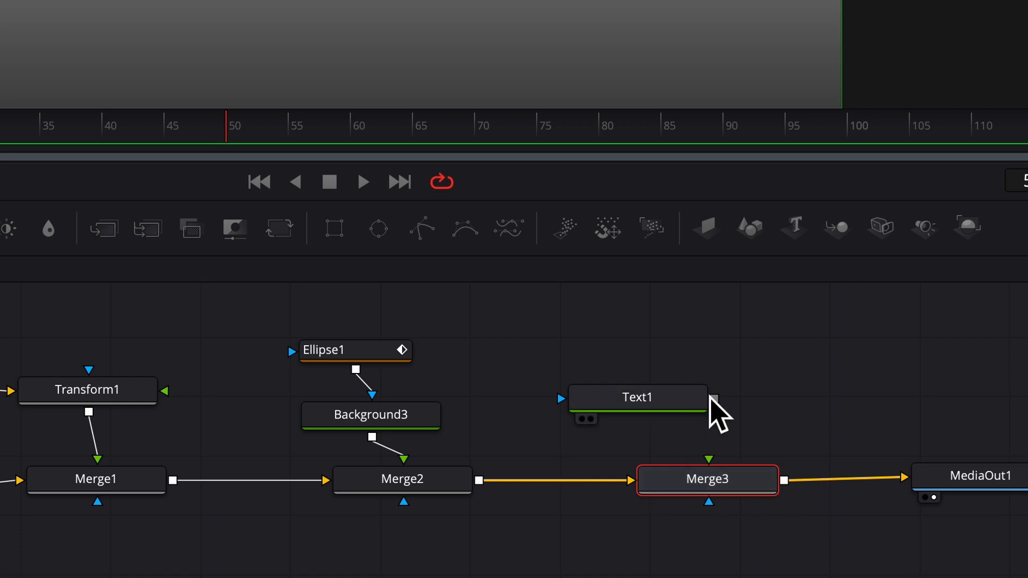
drag(712, 398, 708, 466)
drag(655, 404, 723, 348)
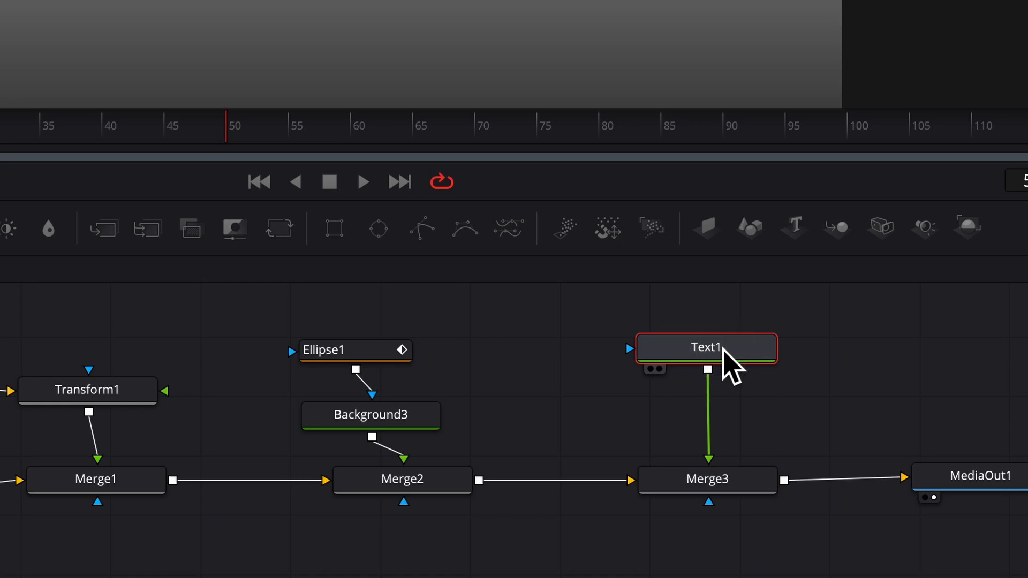
scroll(888, 448, right, 3)
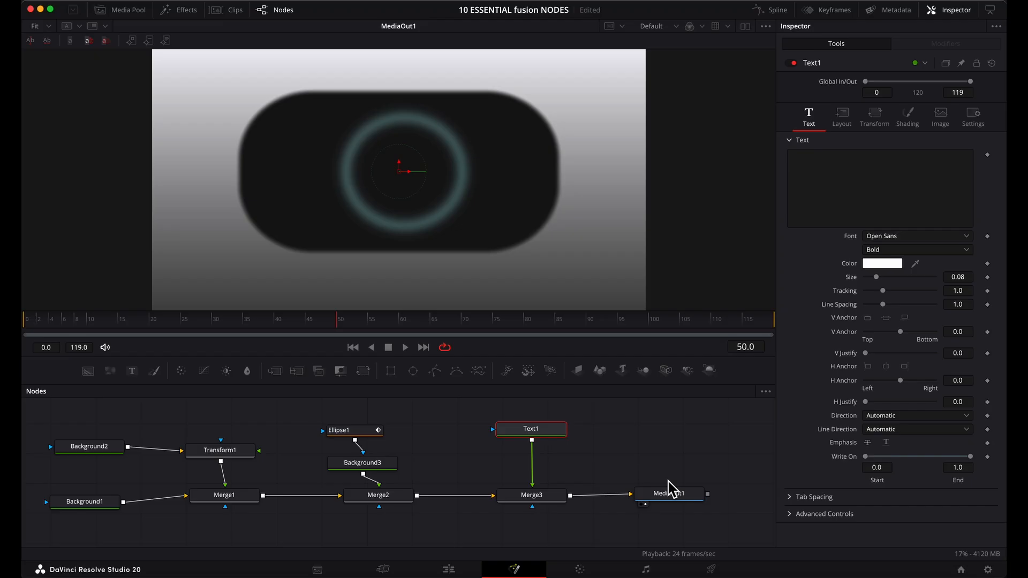
Step: Enter YES as Text1's text, and try out both ends of the Write On range
click(889, 455)
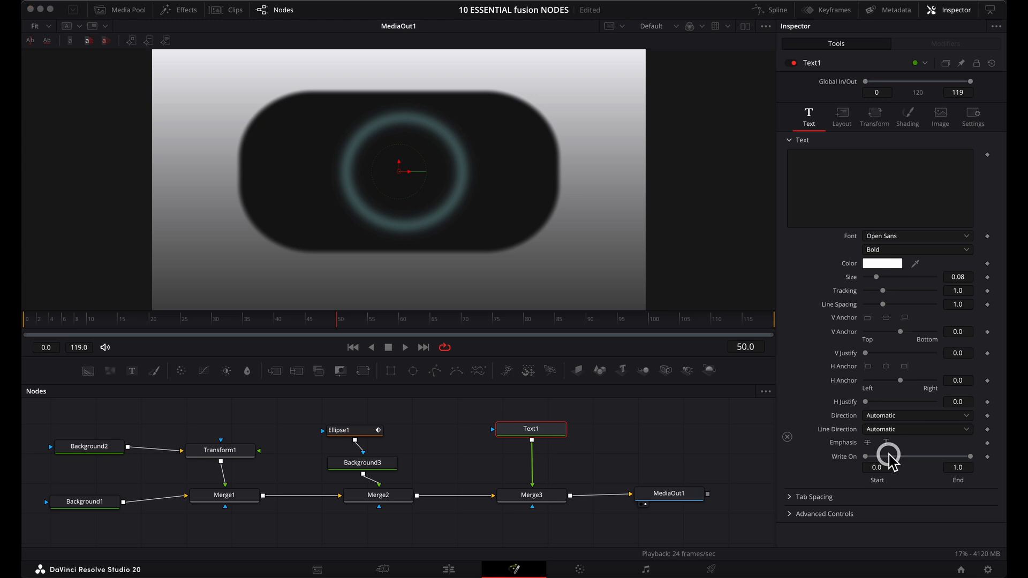
click(803, 165)
text(YES)
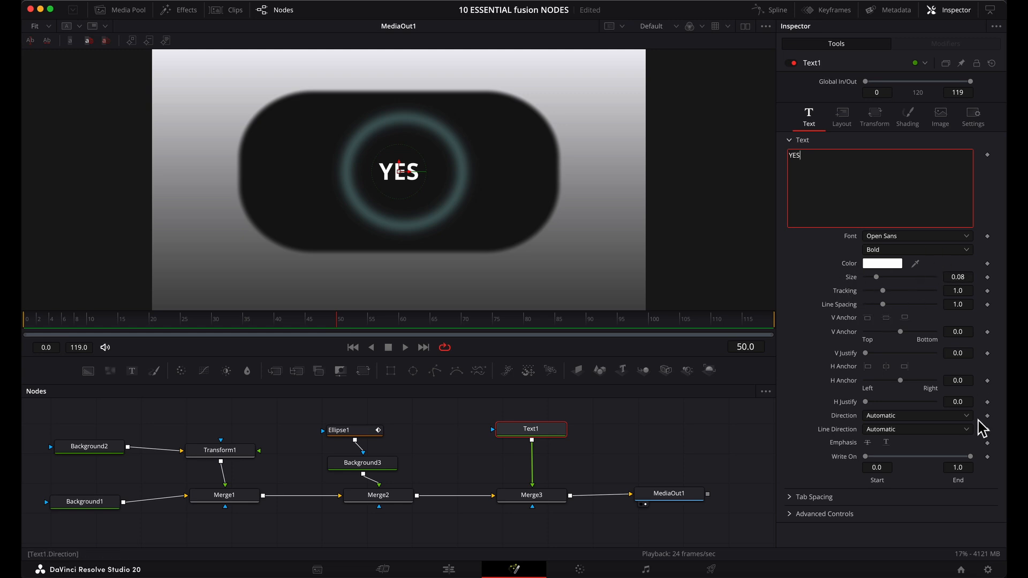
mouse_move(971, 457)
mouse_down()
mouse_move(860, 459)
mouse_move(985, 455)
mouse_up()
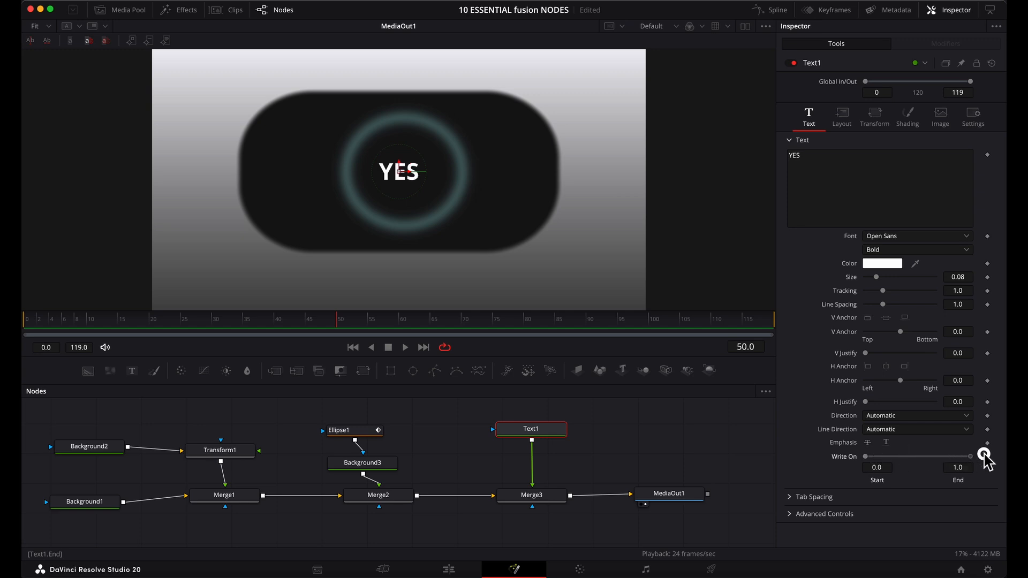
mouse_move(864, 456)
mouse_down()
mouse_move(935, 458)
mouse_move(851, 456)
mouse_up()
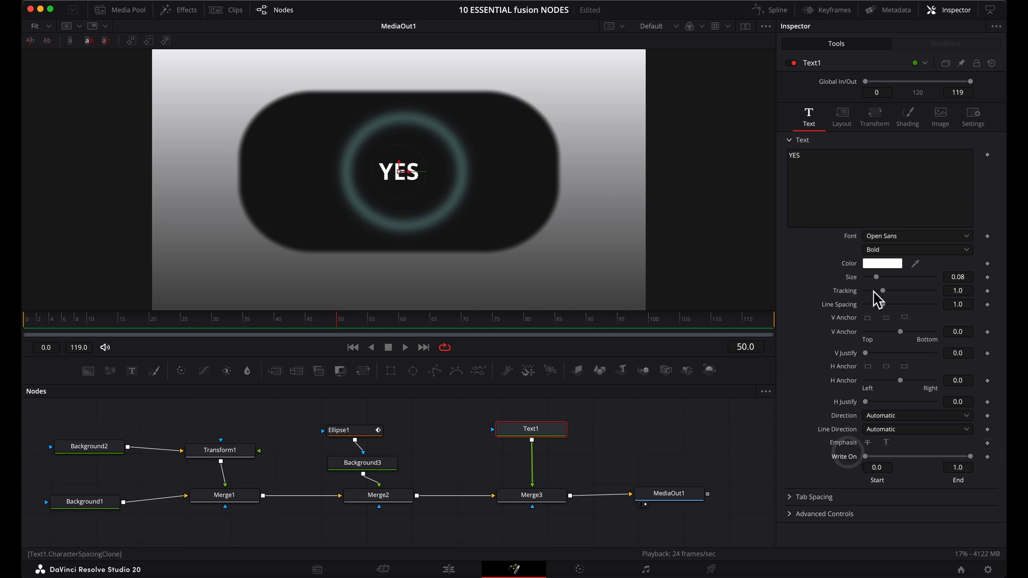
Step: Set the YES text's Size to 0.2047 and Tracking to 1.134, and try the Write On range again
click(823, 164)
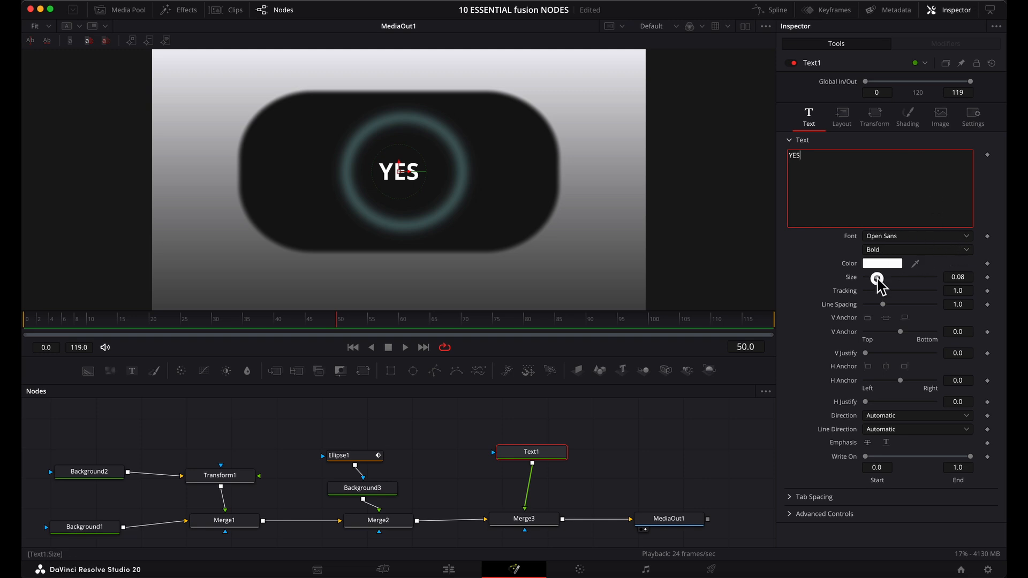
mouse_move(876, 277)
mouse_down()
mouse_move(894, 279)
mouse_move(886, 291)
mouse_up()
mouse_move(970, 457)
mouse_down()
mouse_move(891, 456)
mouse_move(981, 455)
mouse_up()
mouse_move(865, 457)
mouse_down()
mouse_move(906, 456)
mouse_move(865, 456)
mouse_up()
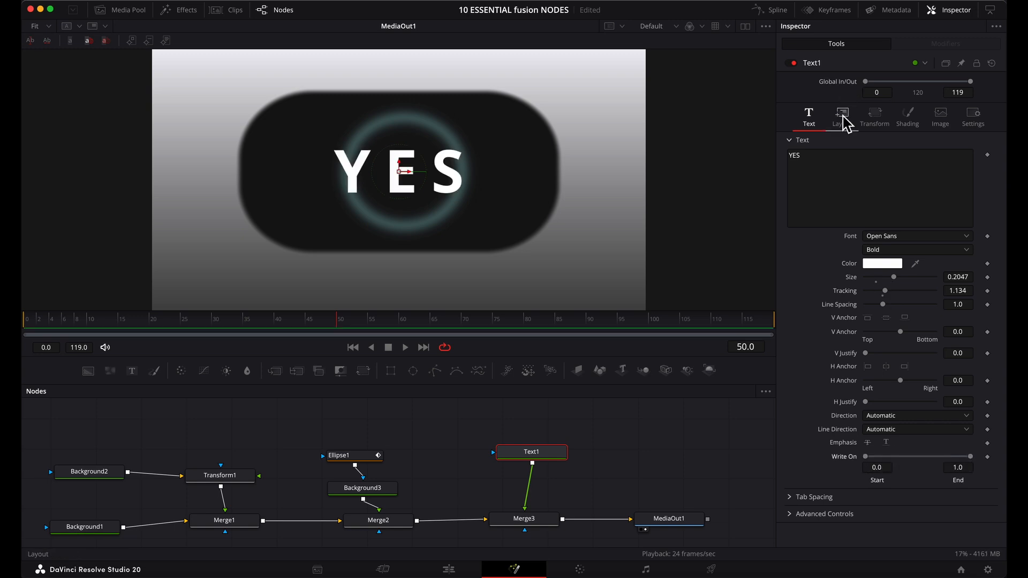
Step: Set the text layout's Center X to 0.506 and Center Z to 0.08, and undo trial rotations about X and Y
click(843, 118)
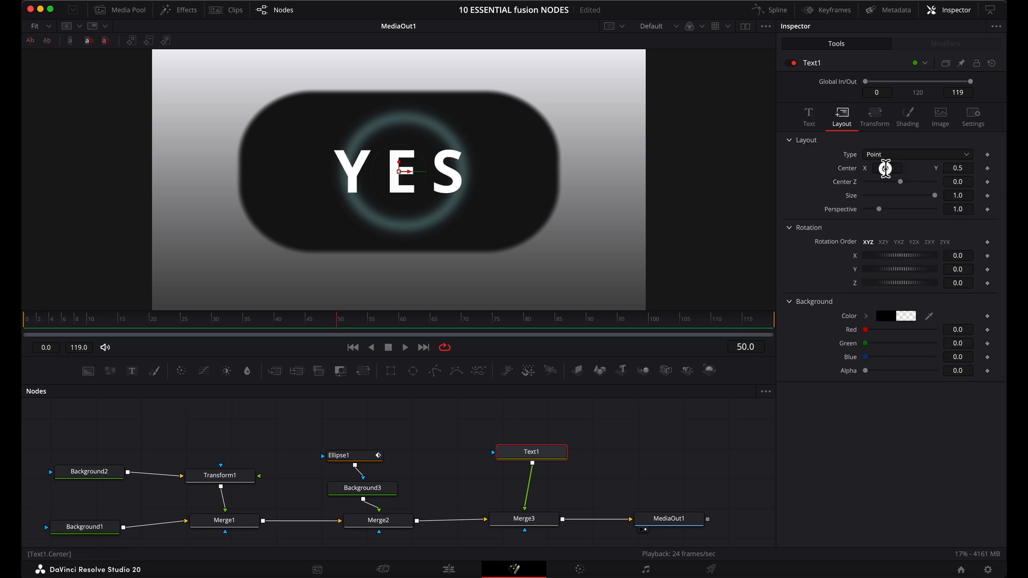
drag(886, 168, 902, 185)
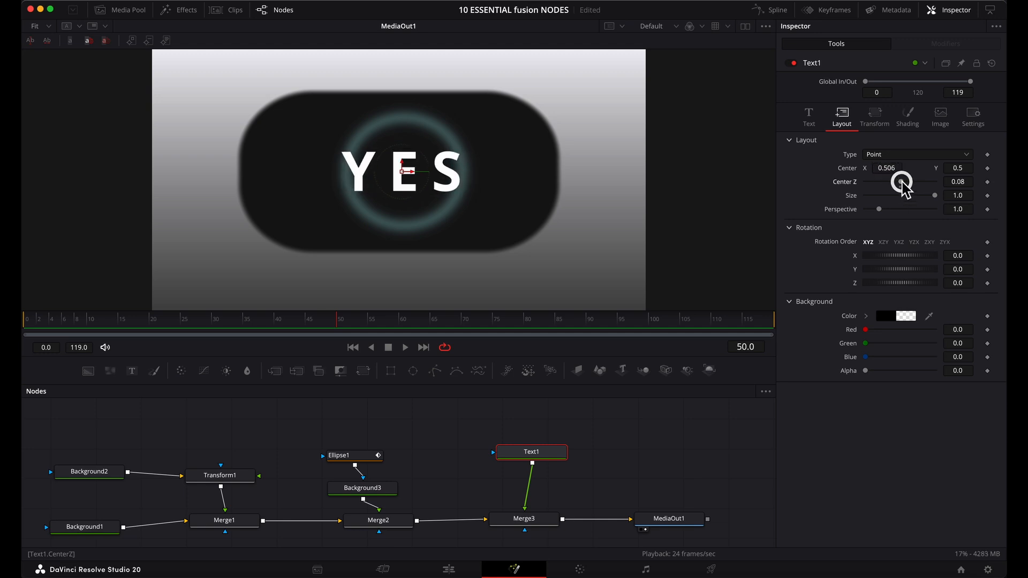
mouse_move(896, 257)
mouse_down()
mouse_move(909, 257)
mouse_move(883, 270)
mouse_move(904, 270)
mouse_up()
key(super+z)
key(super+z)
Step: Try a cyan outline with Thickness 0.0638 on the YES text using shading element 2, and disable that element
click(908, 115)
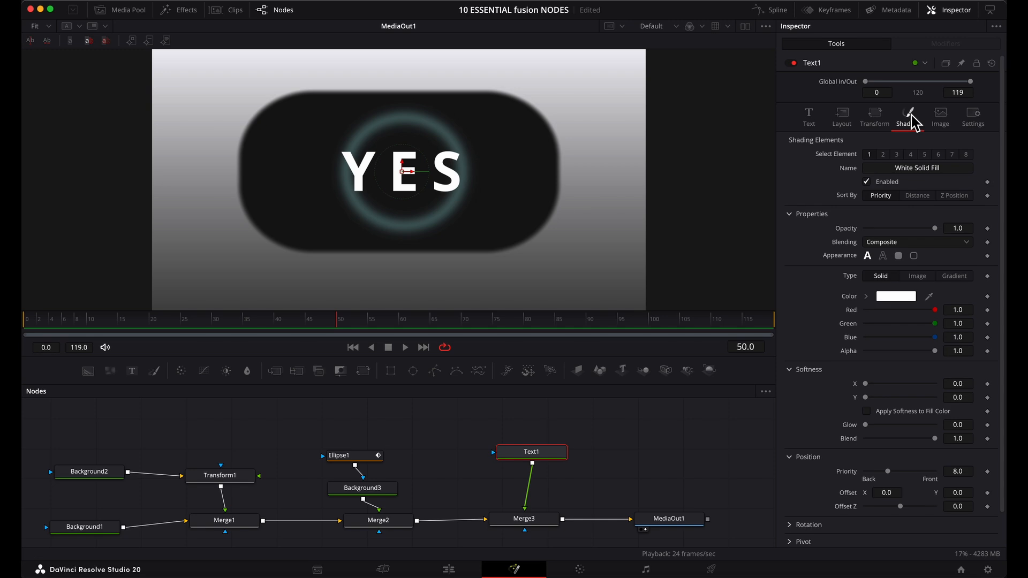
click(883, 155)
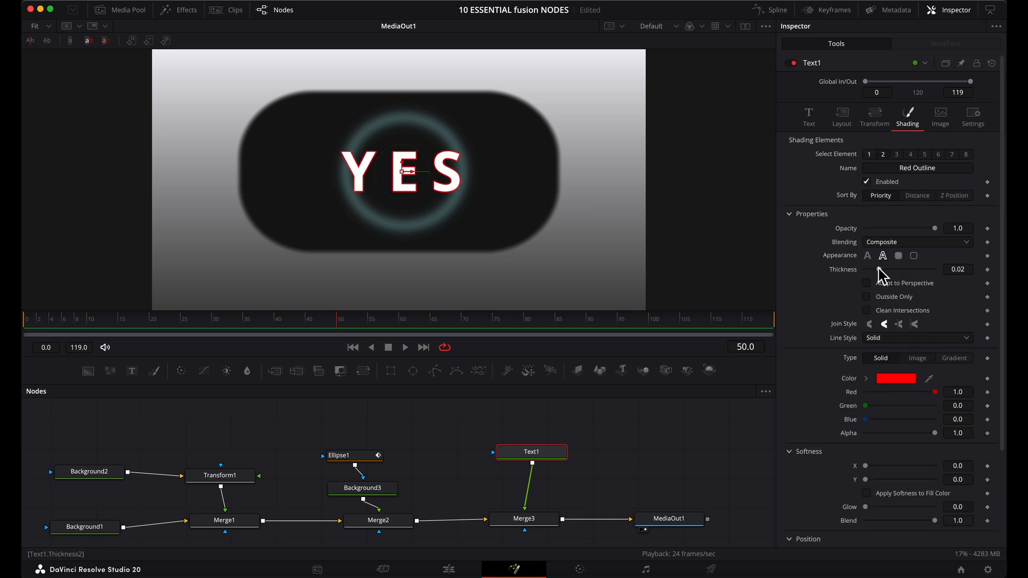
drag(879, 269, 909, 269)
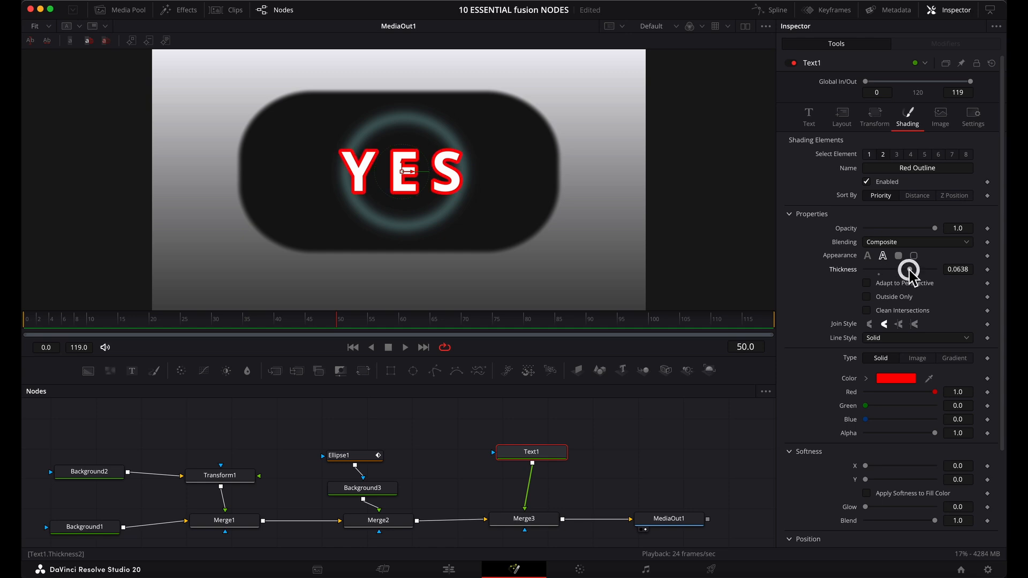
click(902, 380)
click(733, 284)
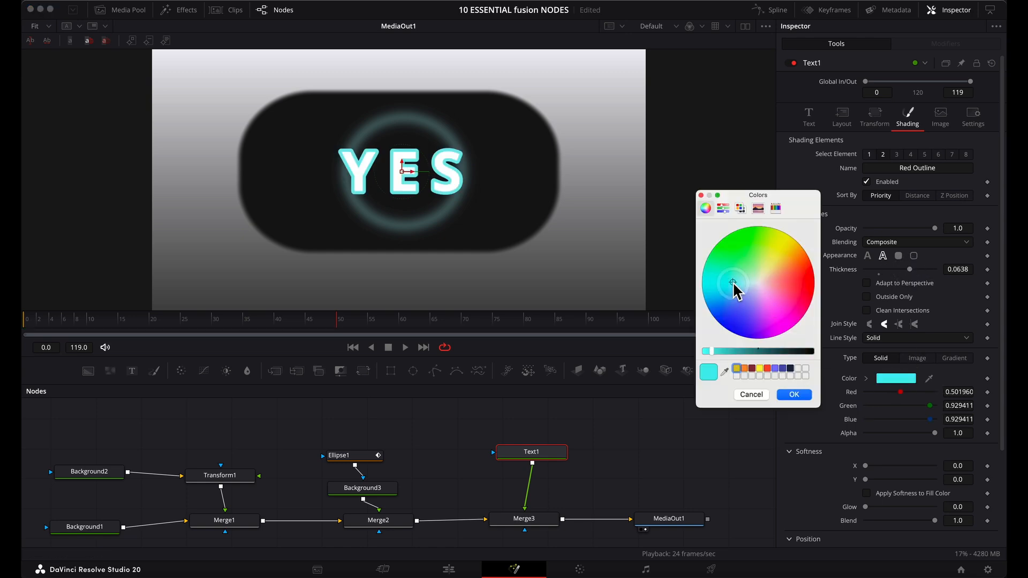
click(794, 394)
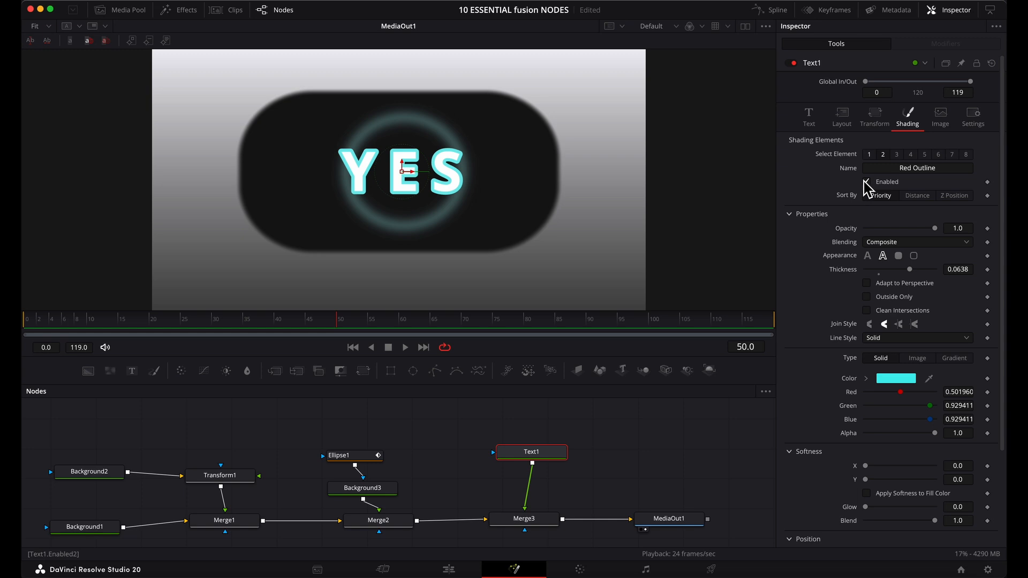
click(867, 182)
Step: Enter YES as Text1's text and set its font to Wingdings 3
click(809, 115)
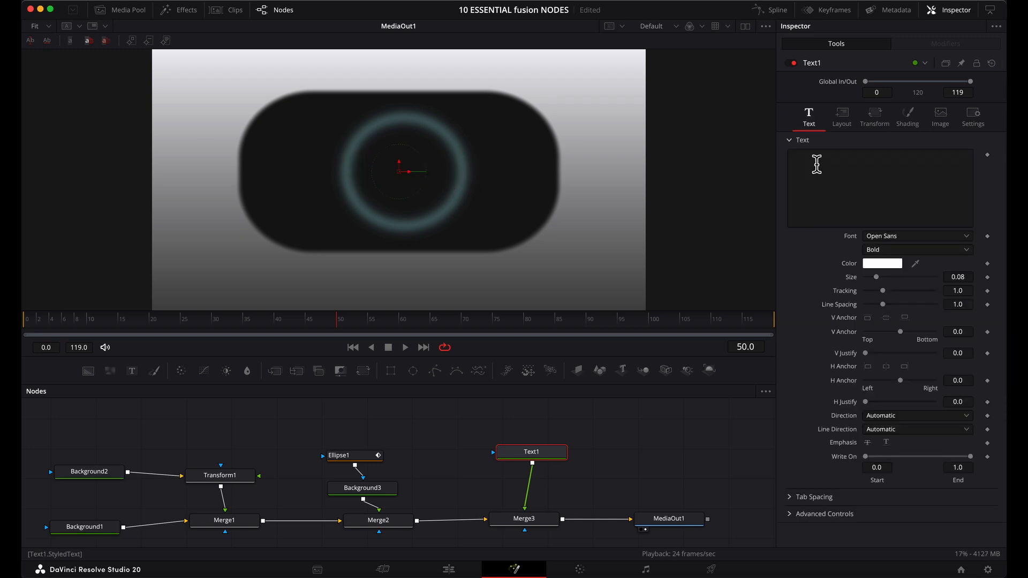
click(817, 165)
text(YES)
click(899, 236)
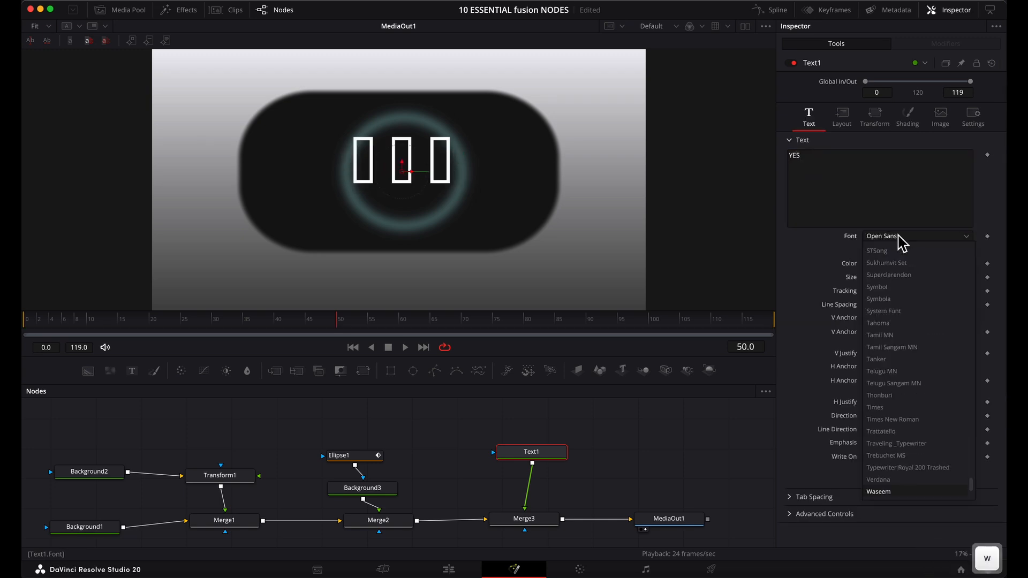
scroll(888, 466, down, 15)
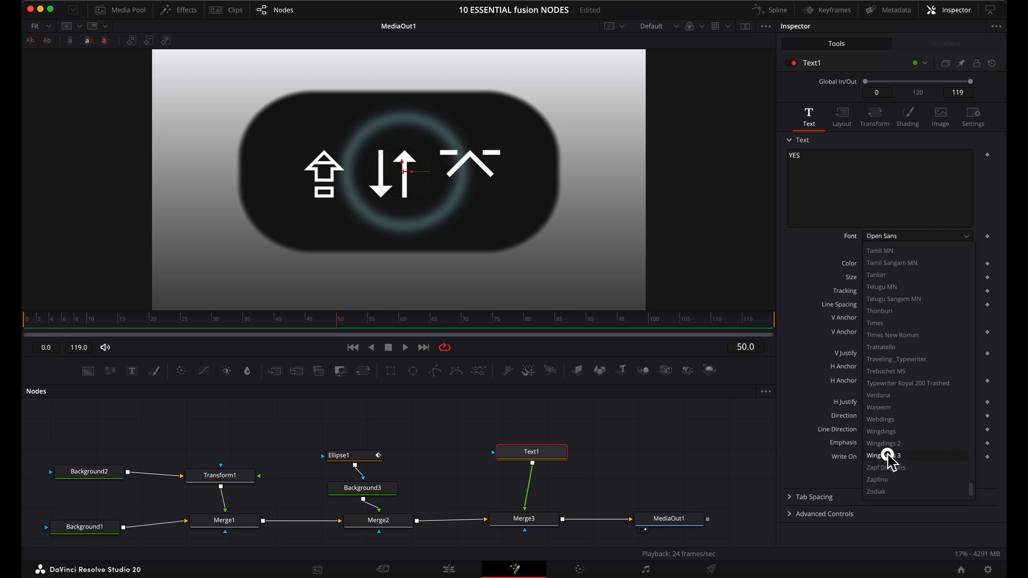
click(887, 456)
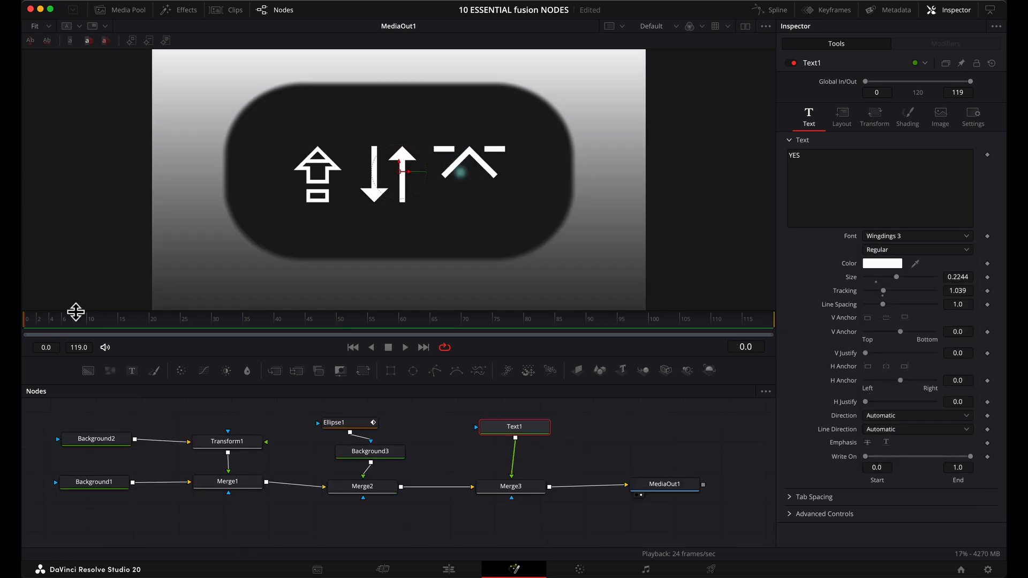
Step: Keyframe the text's Size at 0.2244 on frame 6 and at 0.0 on frame 0
click(62, 319)
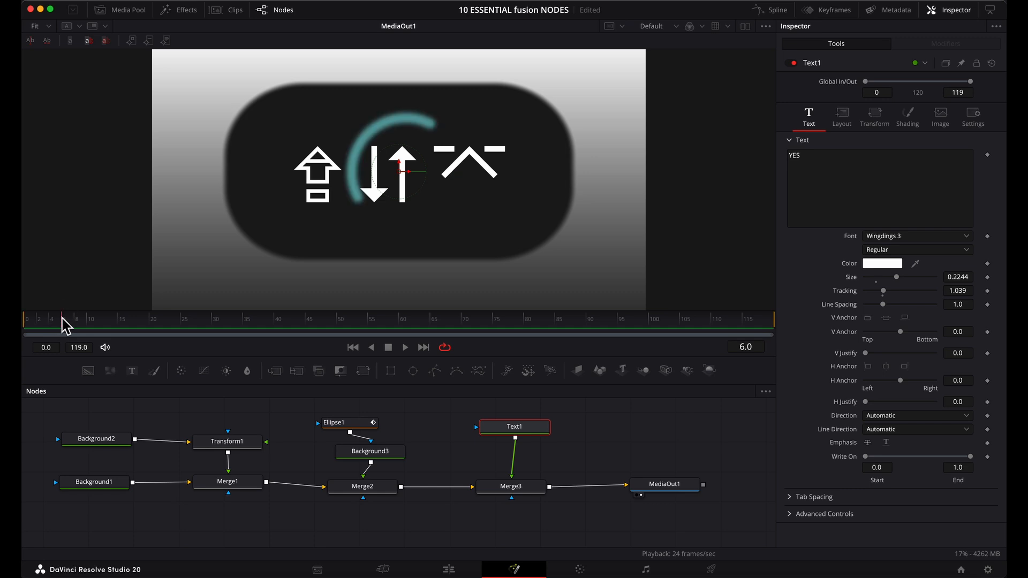
click(986, 278)
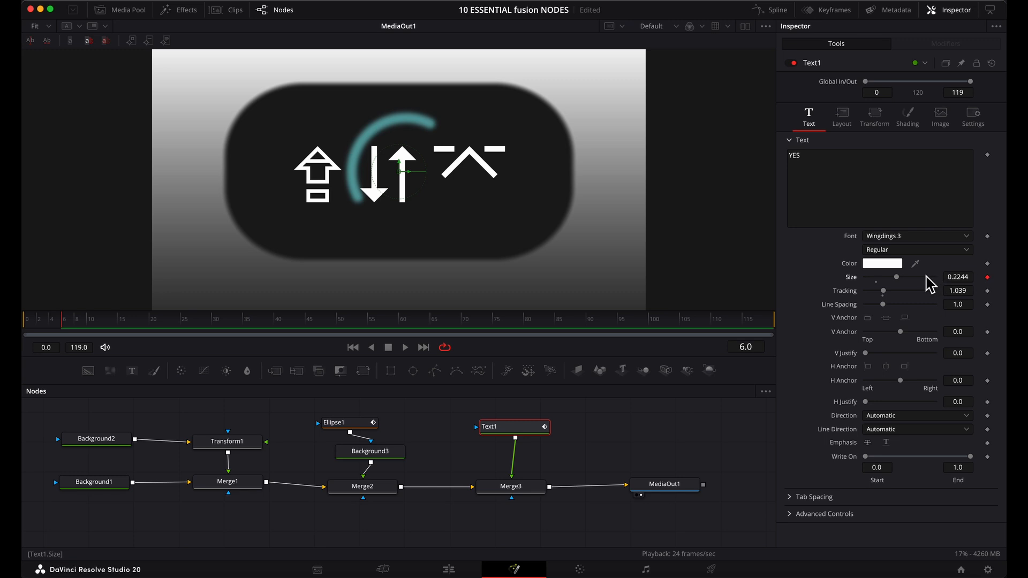
click(25, 321)
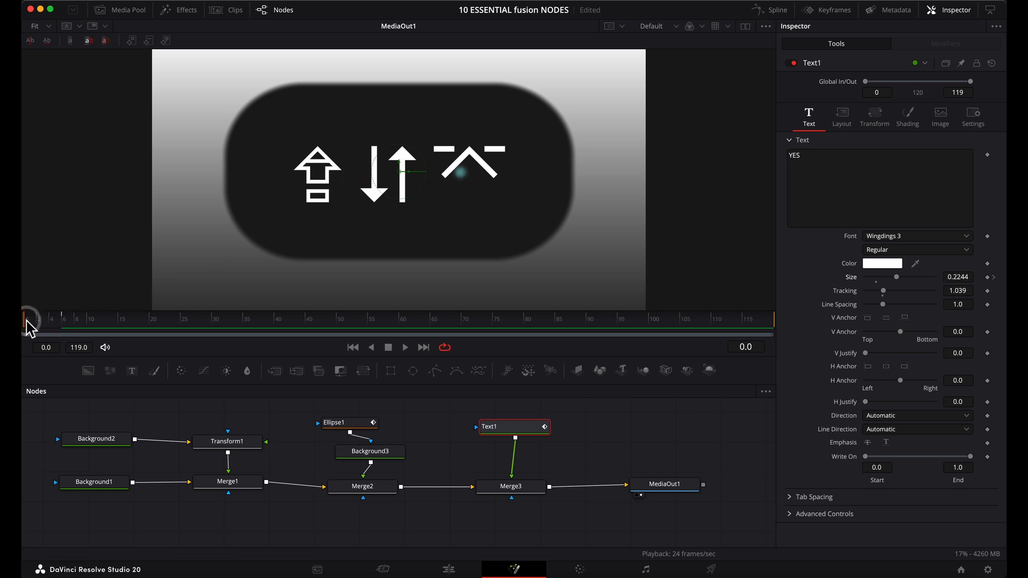
drag(897, 278, 830, 284)
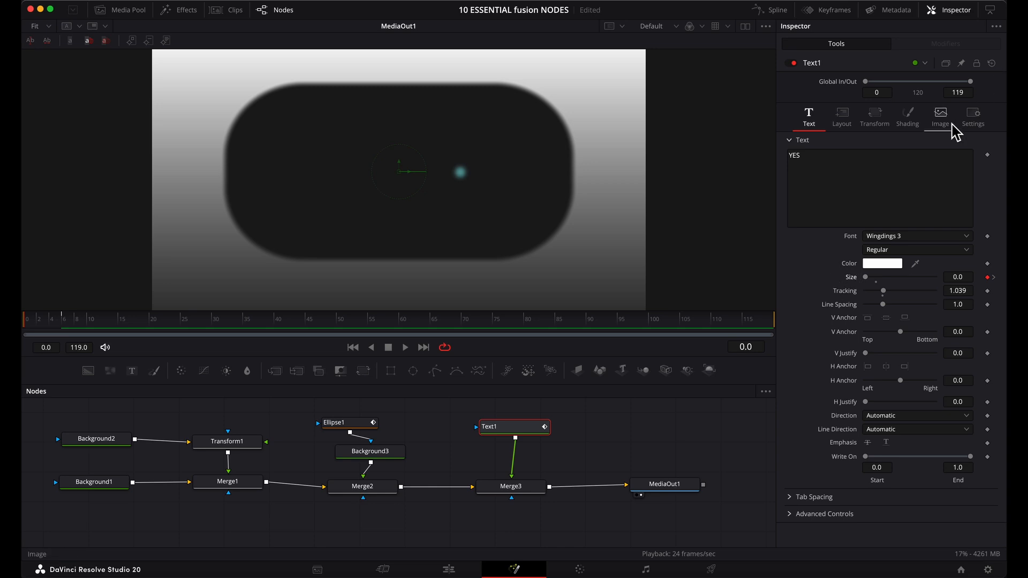
Step: Keyframe the text content at frame 0, and change it to SEY at frame 1 and eE at frame 2
click(987, 155)
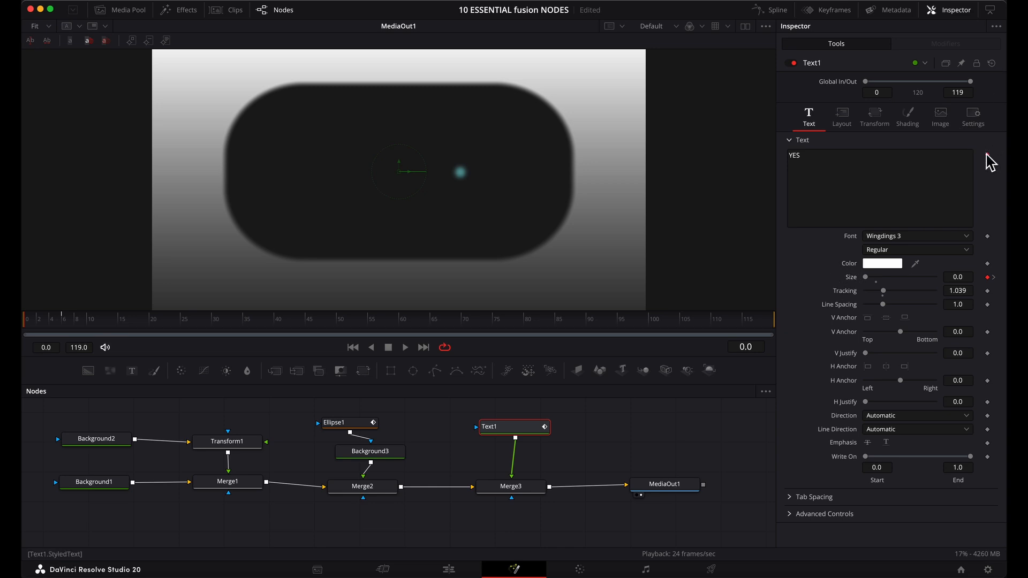
click(32, 317)
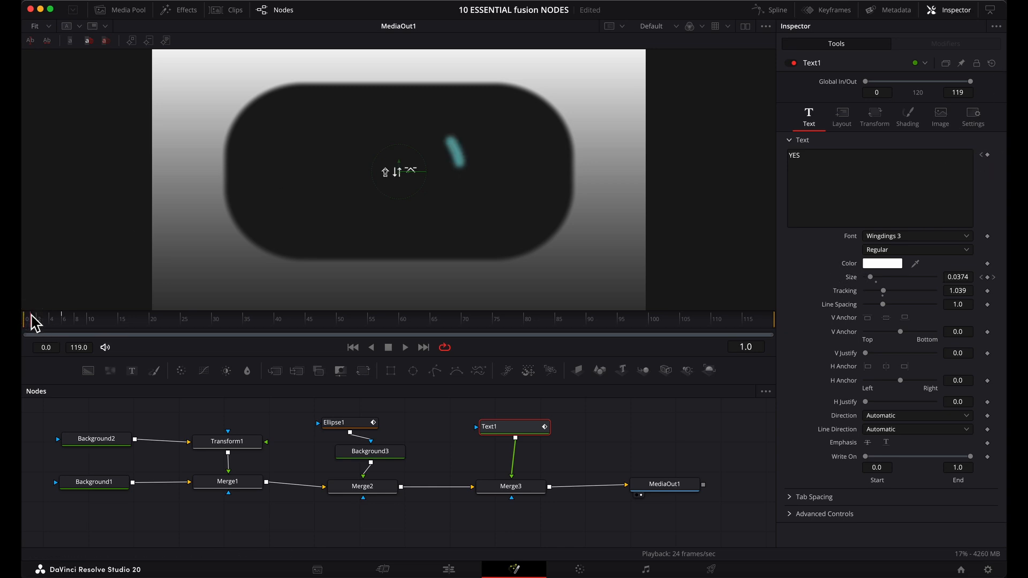
drag(803, 155, 758, 155)
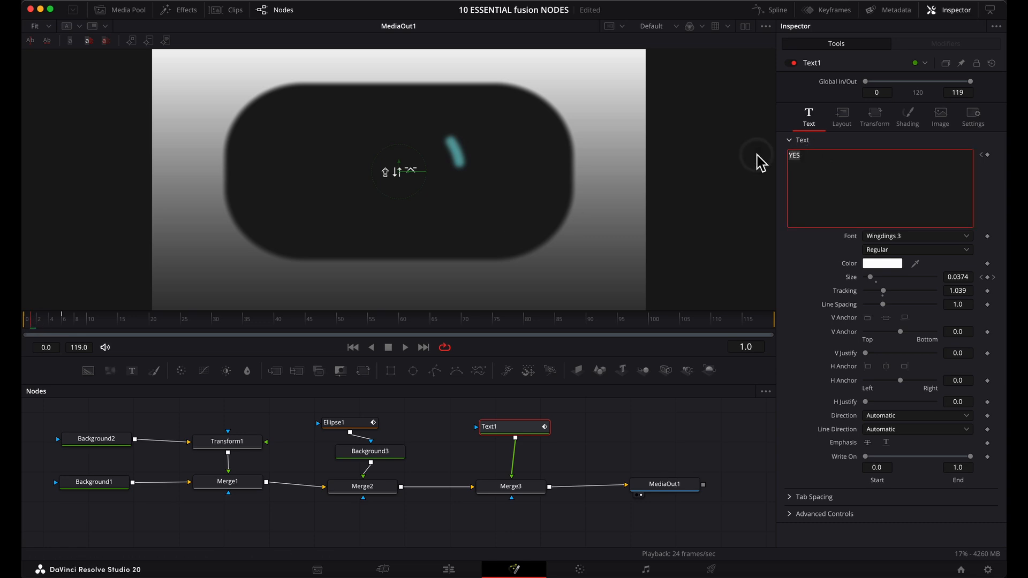
text(SEY)
click(37, 319)
text(eE)
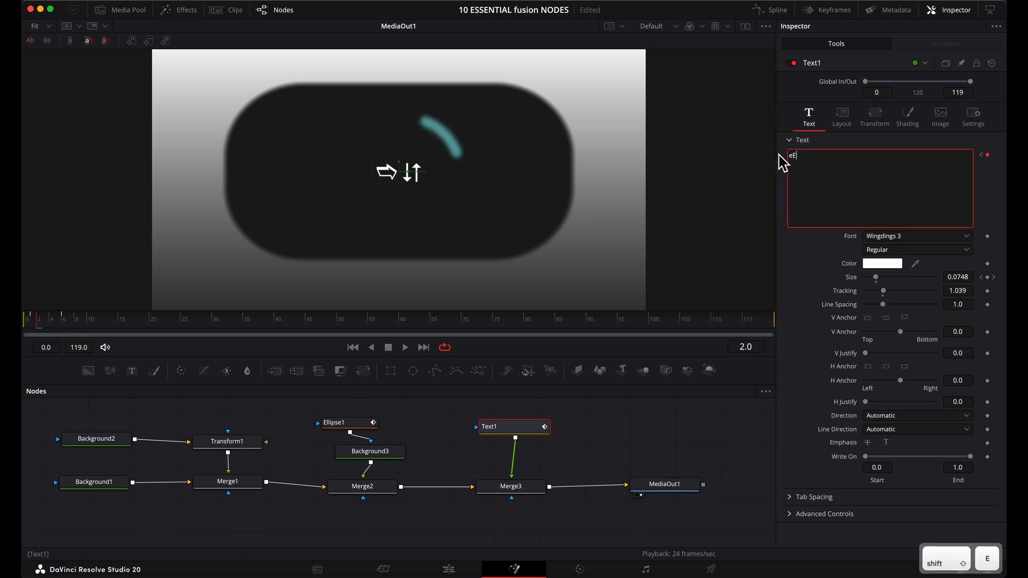
Step: Continue keyframing the text content over the following frames, entering YE, yes, and yes again at frame 6
click(43, 319)
text(YE)
click(48, 318)
text(yes)
click(61, 319)
text(yes)
Step: Finish the text content keyframes with SEY at frame 8, SSs at frame 9, and YES at frame 11
click(74, 319)
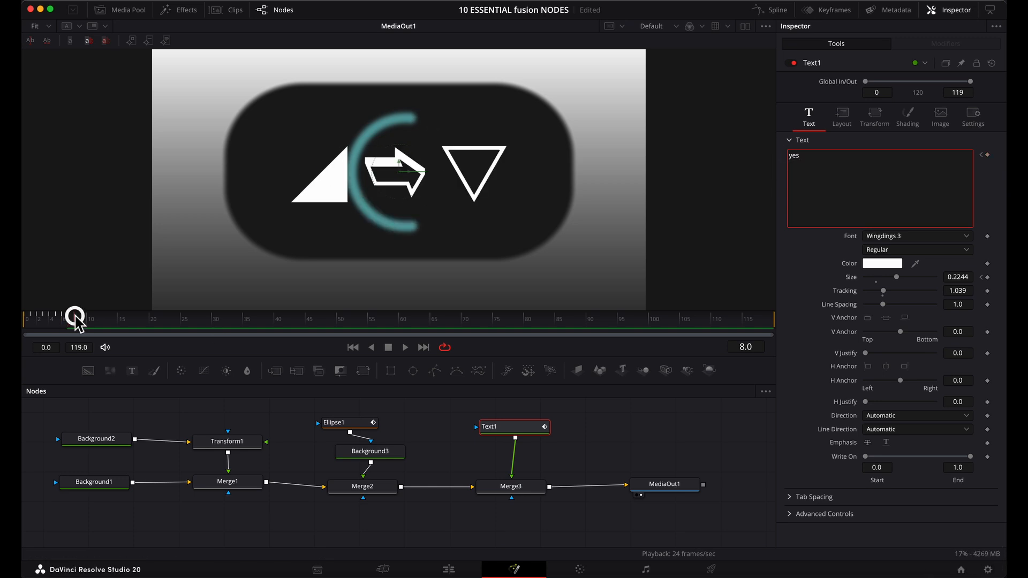
text(SEY)
click(81, 319)
text(SSs)
click(92, 318)
text(YES)
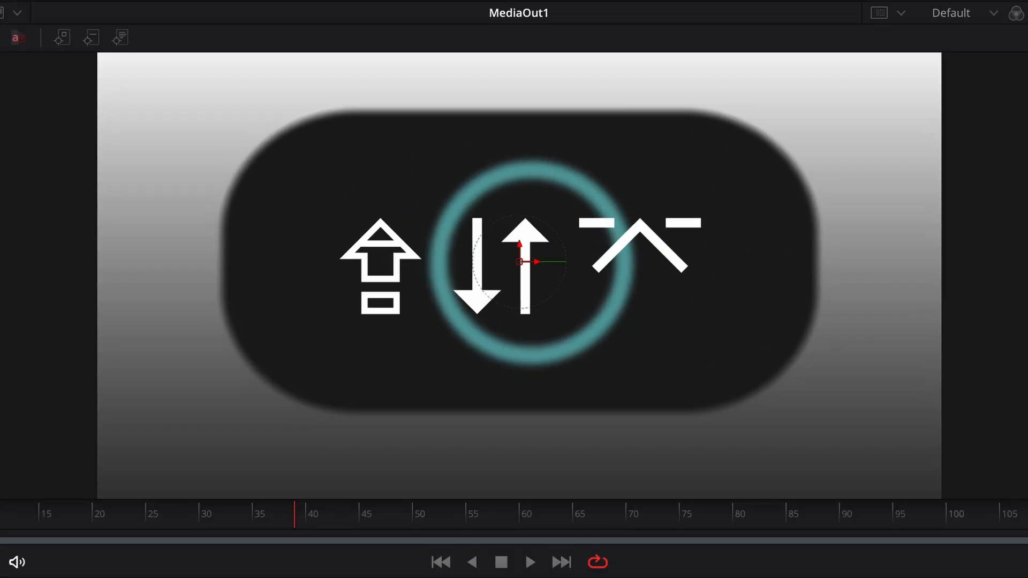
Step: Play the changing symbol animation and replay it several times from the start
click(531, 563)
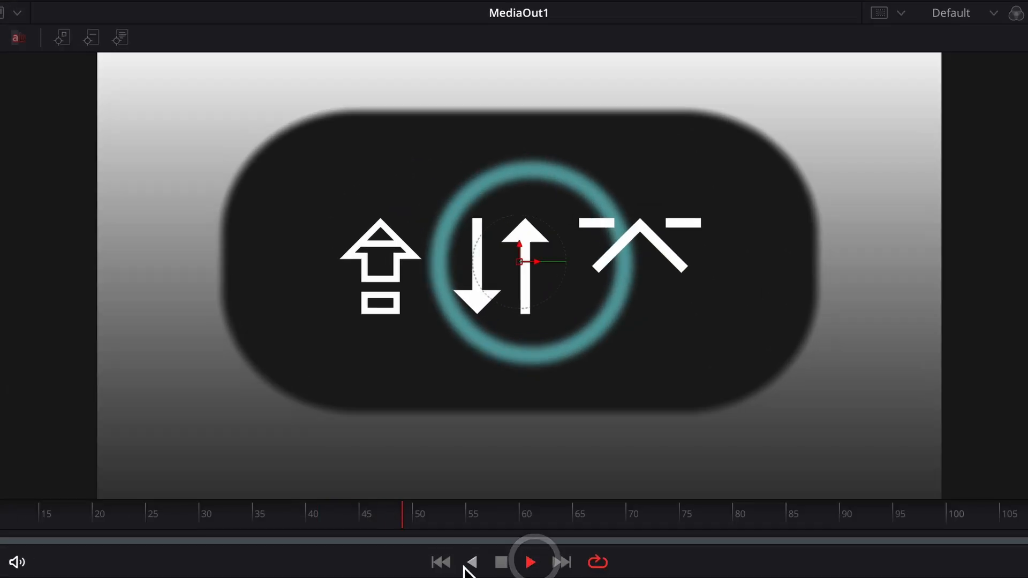
click(442, 563)
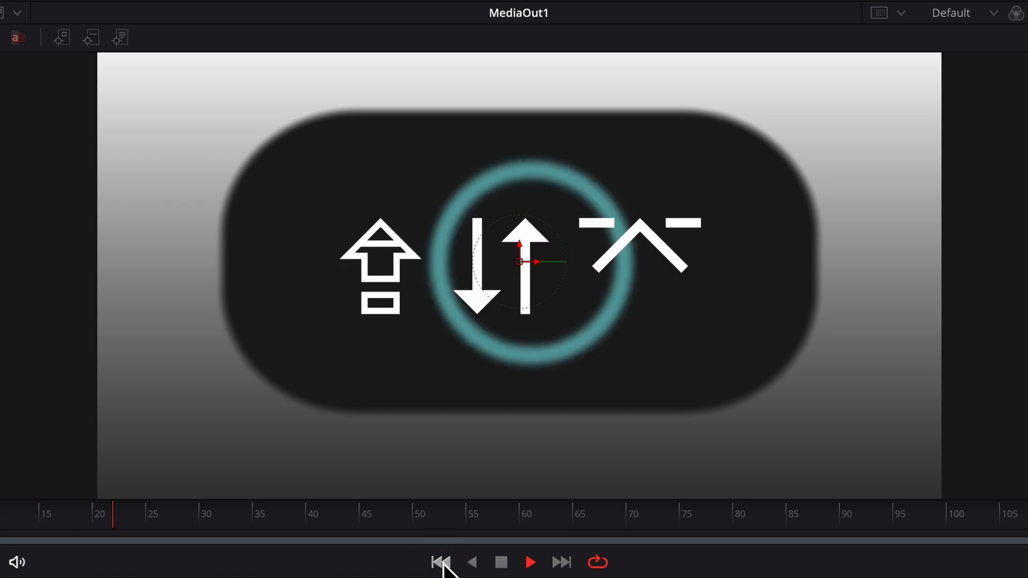
click(441, 563)
click(441, 564)
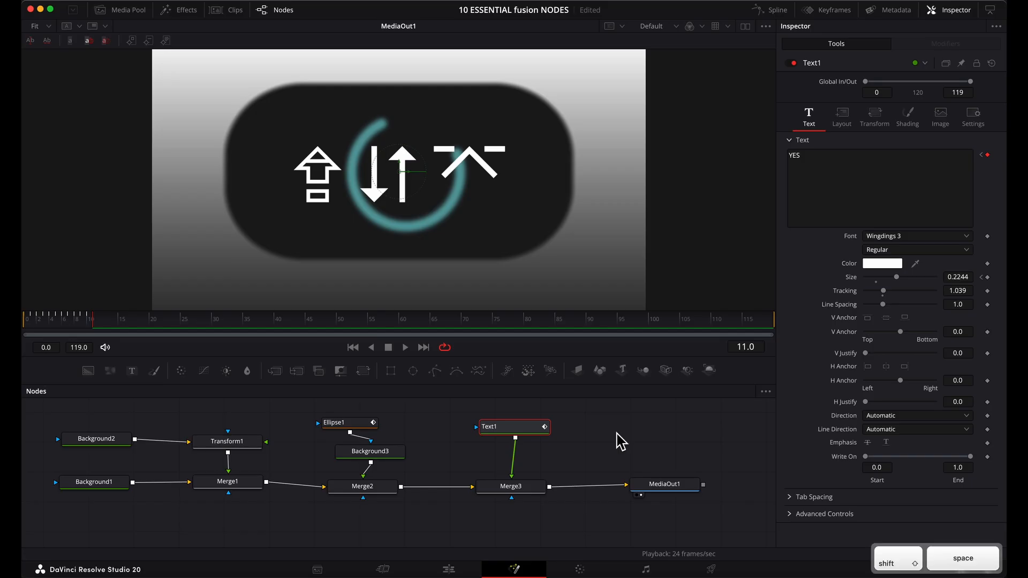
Step: Search the tool list for blur, look through the available blur tools, and close it without adding one
key(shift+space)
text(blur)
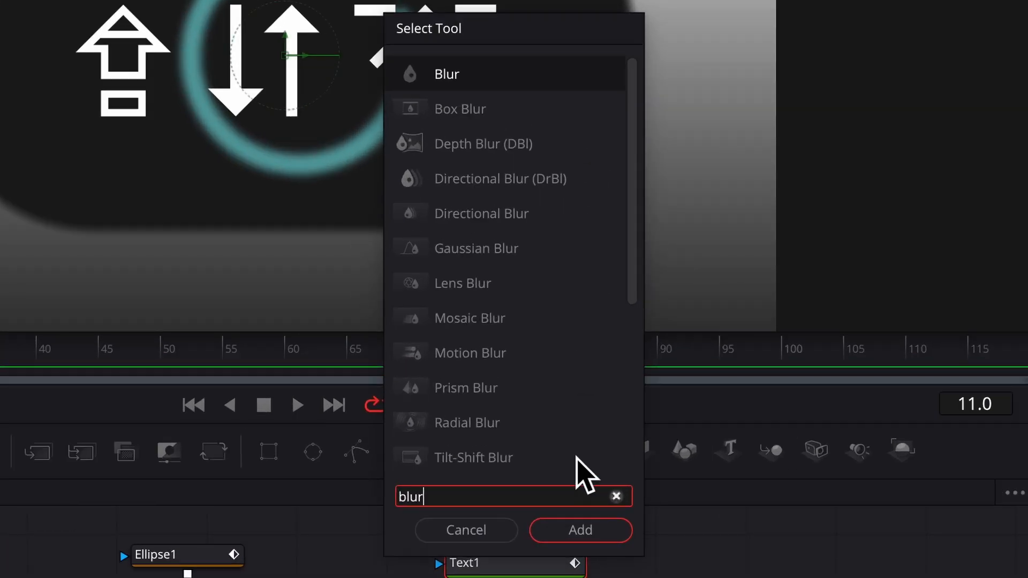
scroll(577, 458, down, 5)
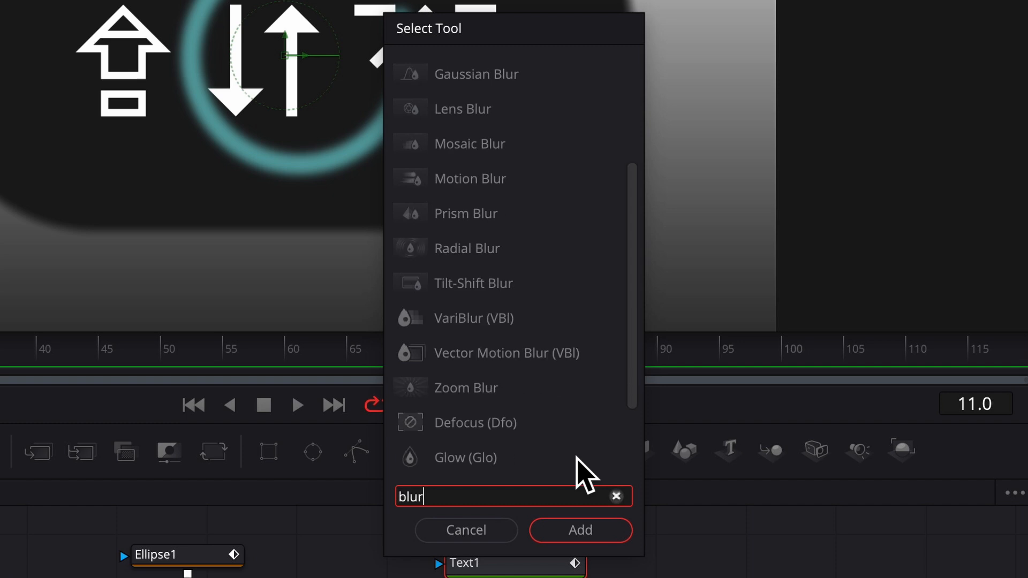
scroll(577, 458, up, 5)
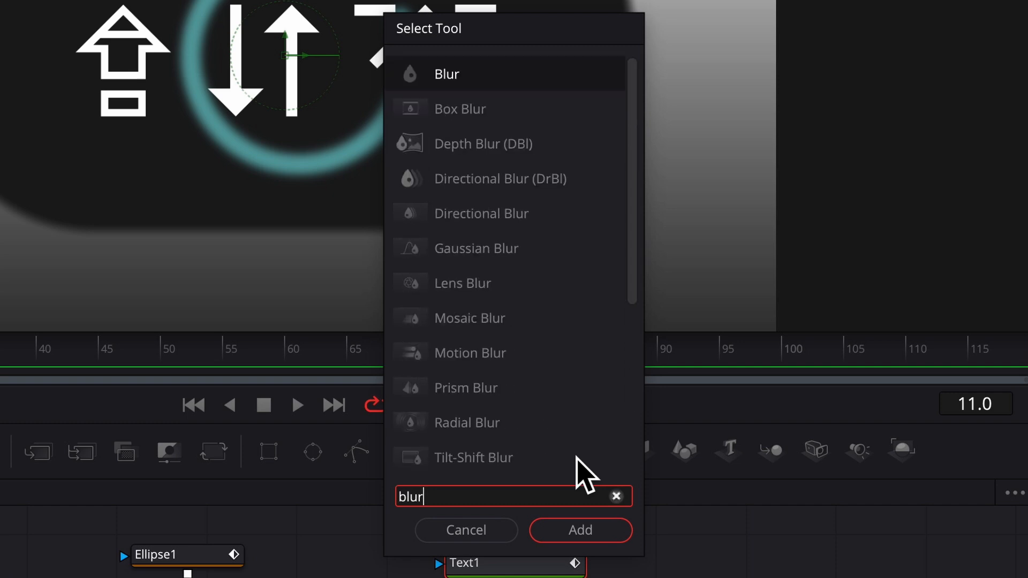
click(485, 530)
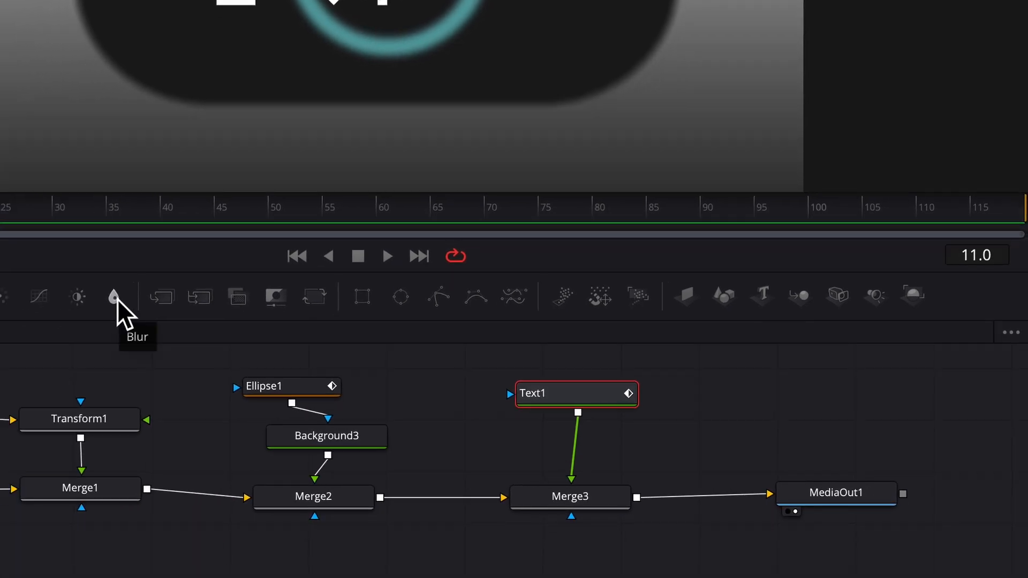
Step: Insert a Blur node between Text1 and Merge3 and set its Blur Size to 8.7
drag(116, 300, 573, 444)
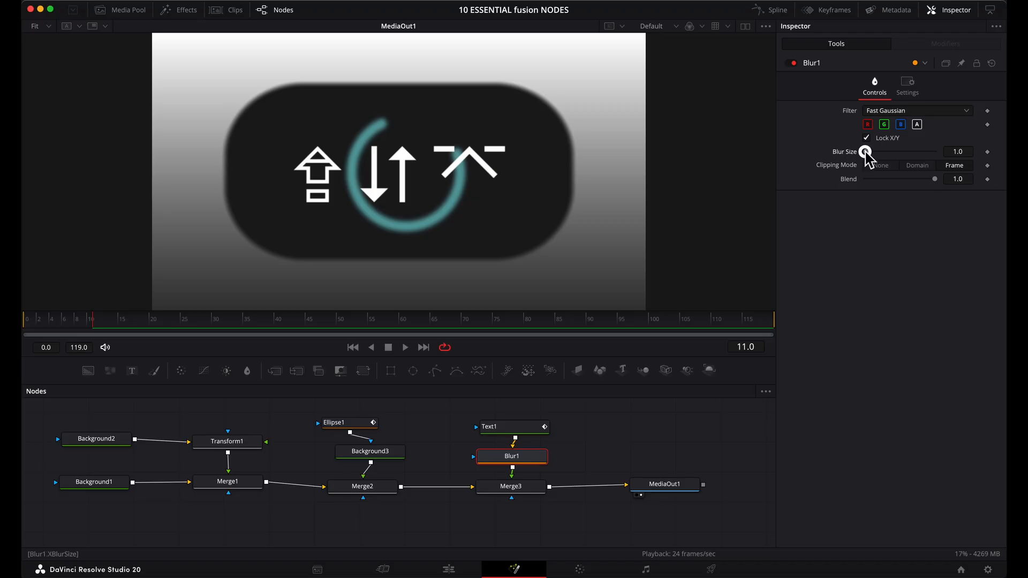
drag(866, 154, 872, 158)
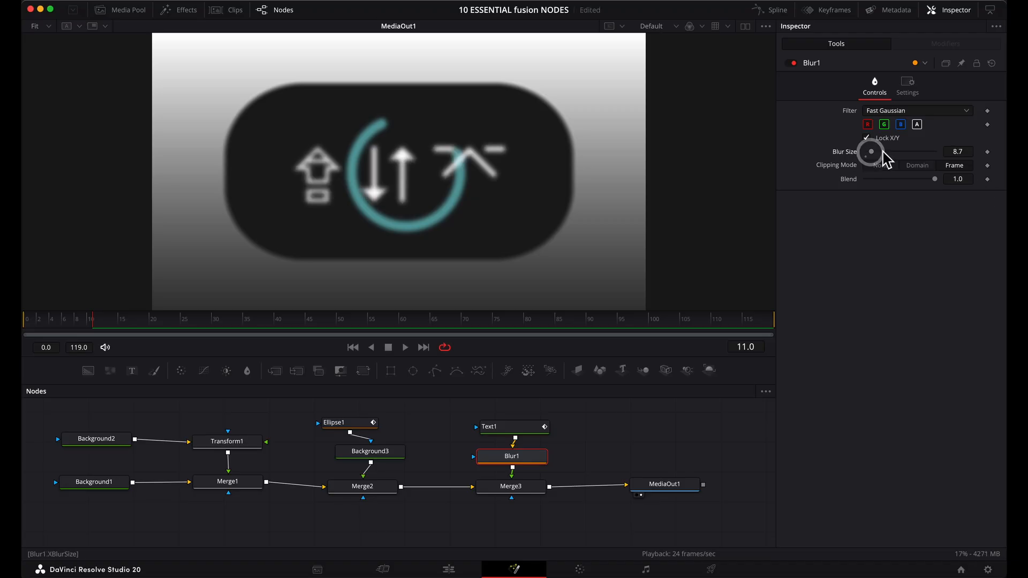
Step: Shift Text1, Blur1 and Merge3 toward MediaOut1, and connect a new Ellipse mask to Blur1's mask input
drag(575, 421, 508, 492)
drag(511, 487, 561, 487)
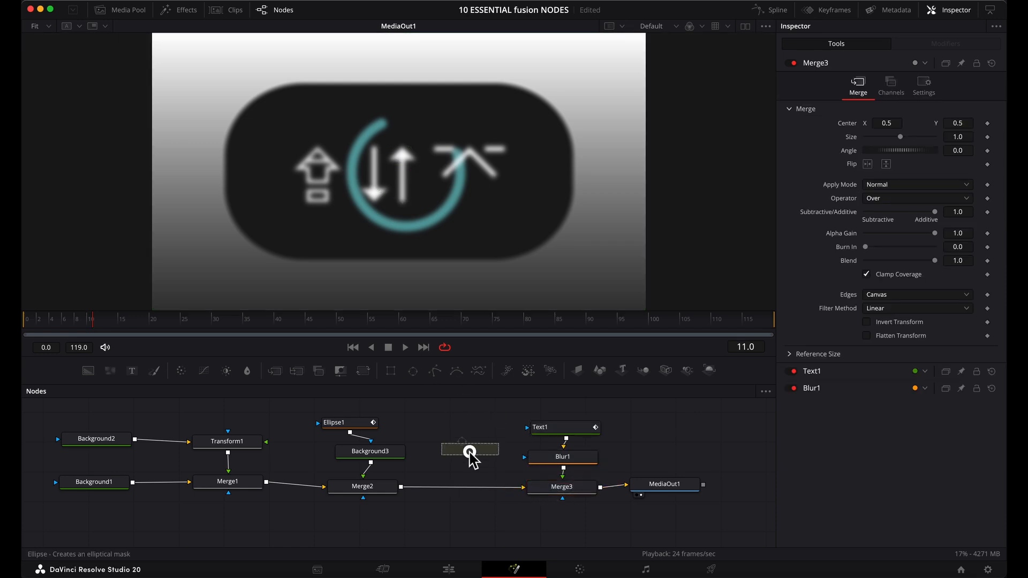
drag(470, 453, 525, 458)
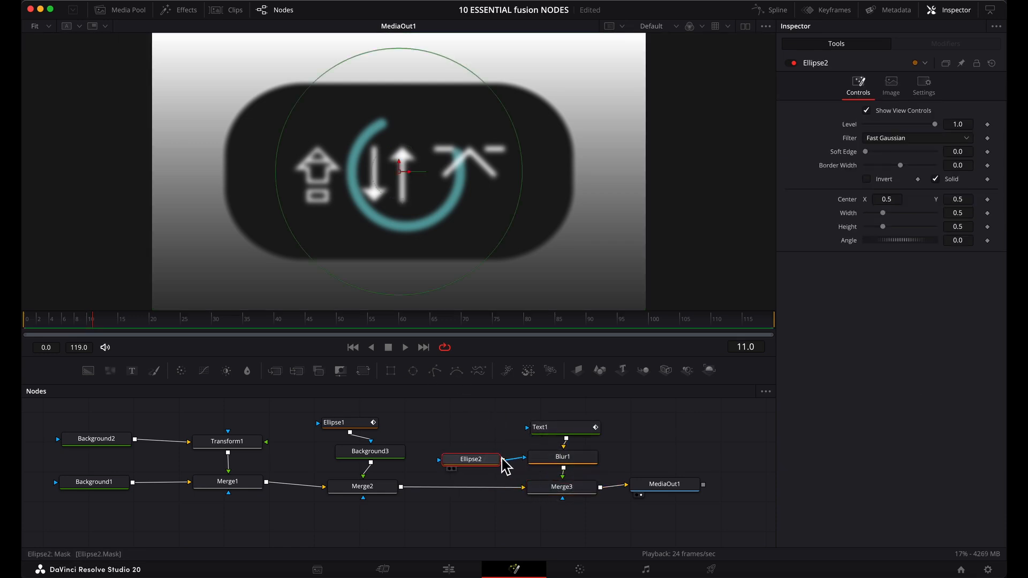
Step: Invert the blur's ellipse mask with a Soft Edge of 0.0819 and a narrower Width, and play the animation
click(866, 180)
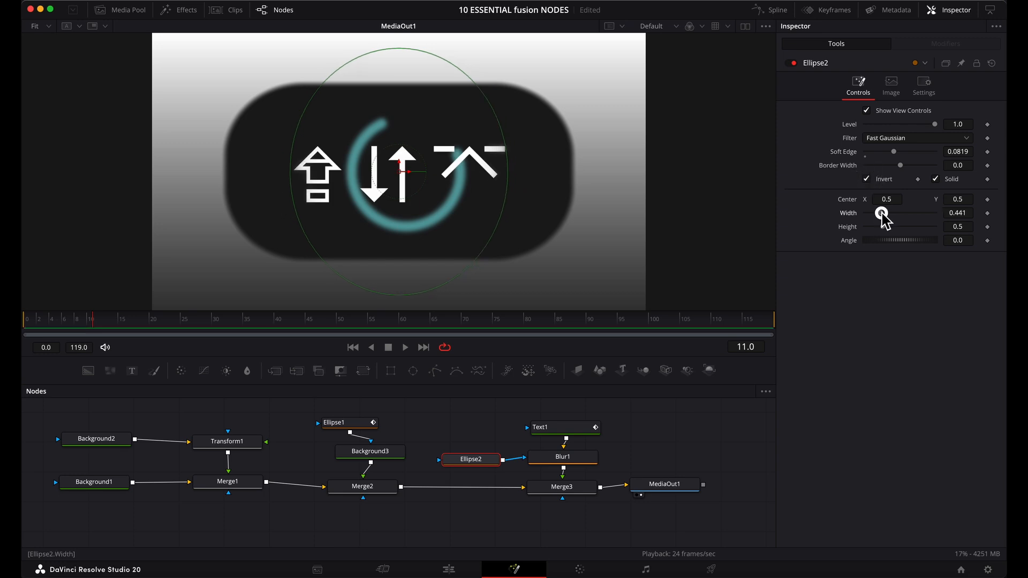
mouse_move(882, 213)
mouse_down()
mouse_move(873, 228)
mouse_move(879, 214)
mouse_up()
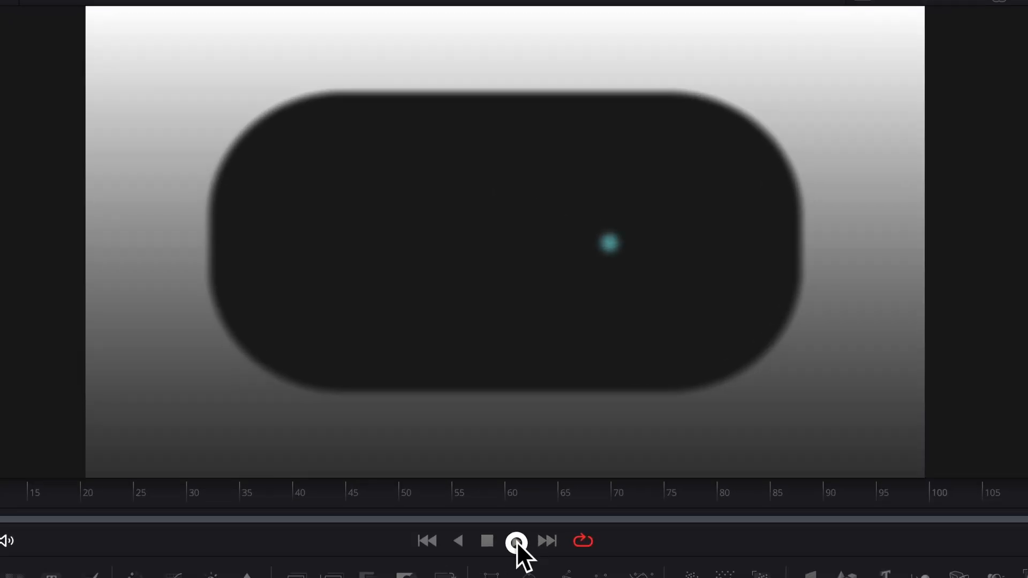
click(516, 542)
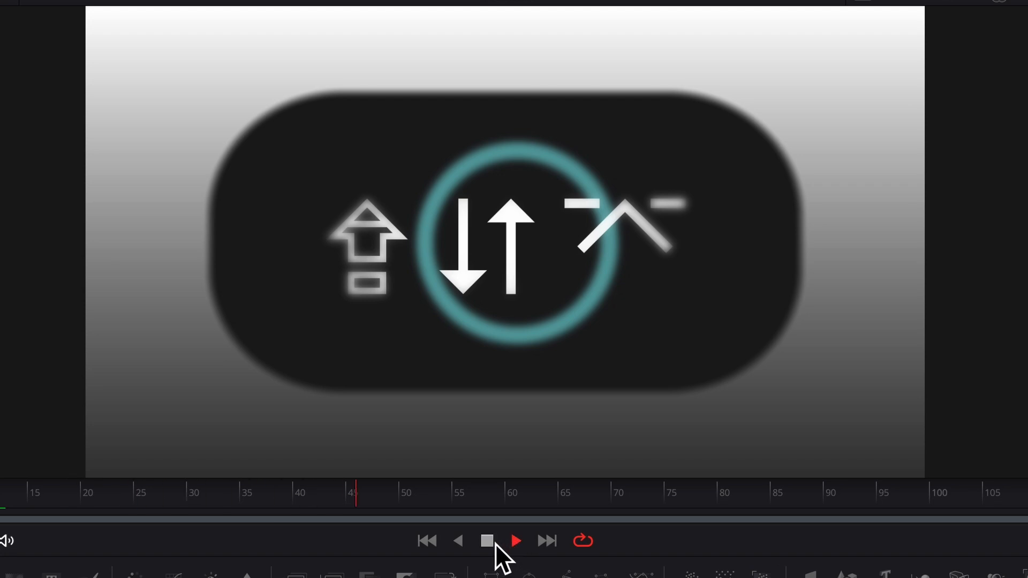